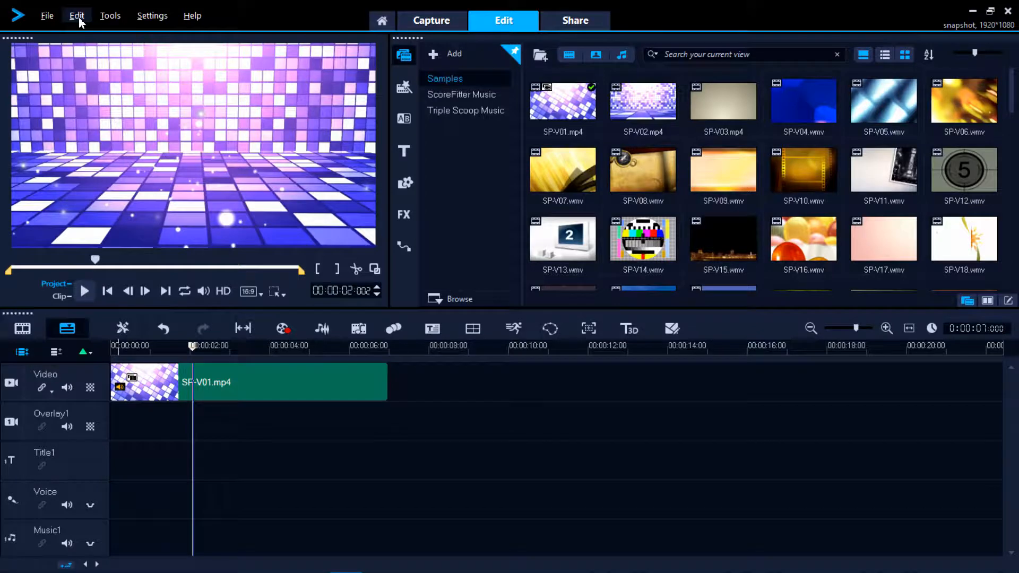
# - Take a snapshot of the current project frame and view the file properties of the resulting bitmap in the library
pyautogui.click(77, 16)
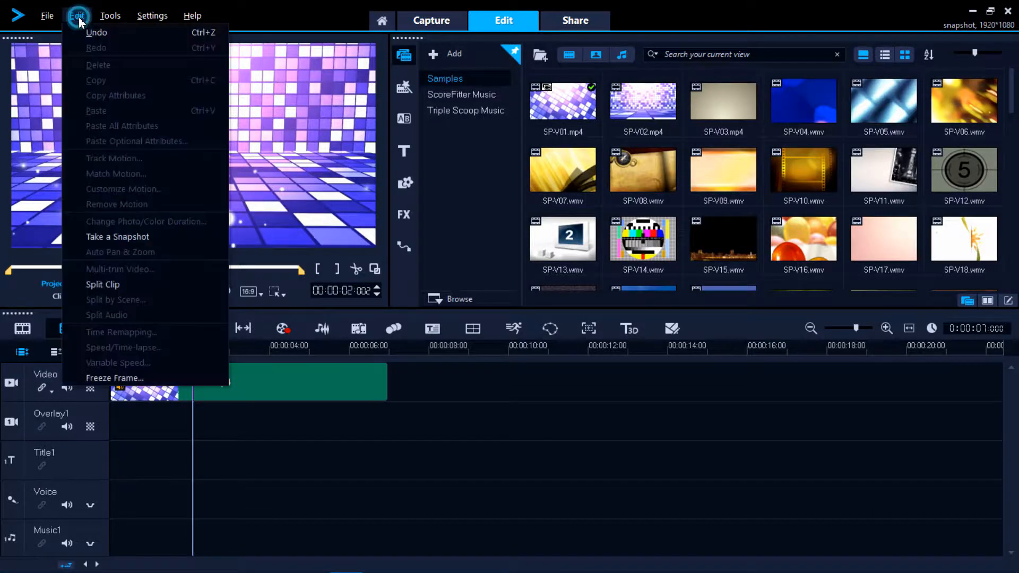
pyautogui.click(126, 235)
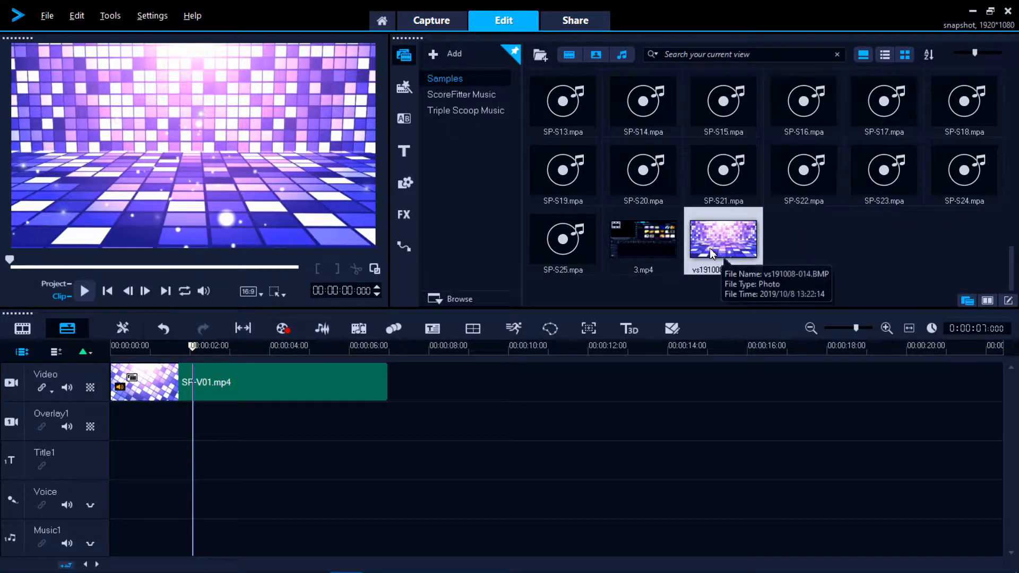
pyautogui.rightClick(737, 251)
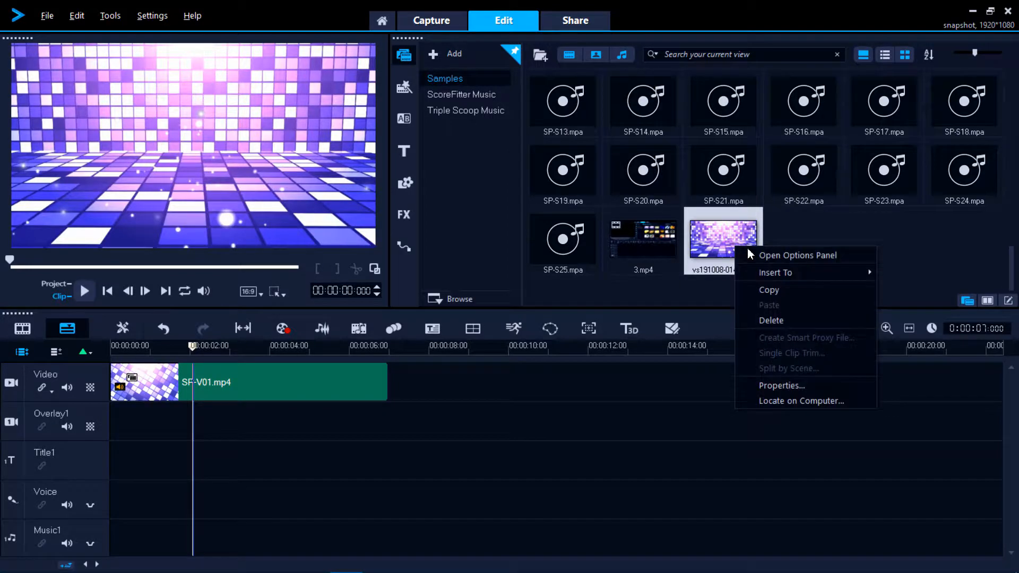
pyautogui.click(812, 387)
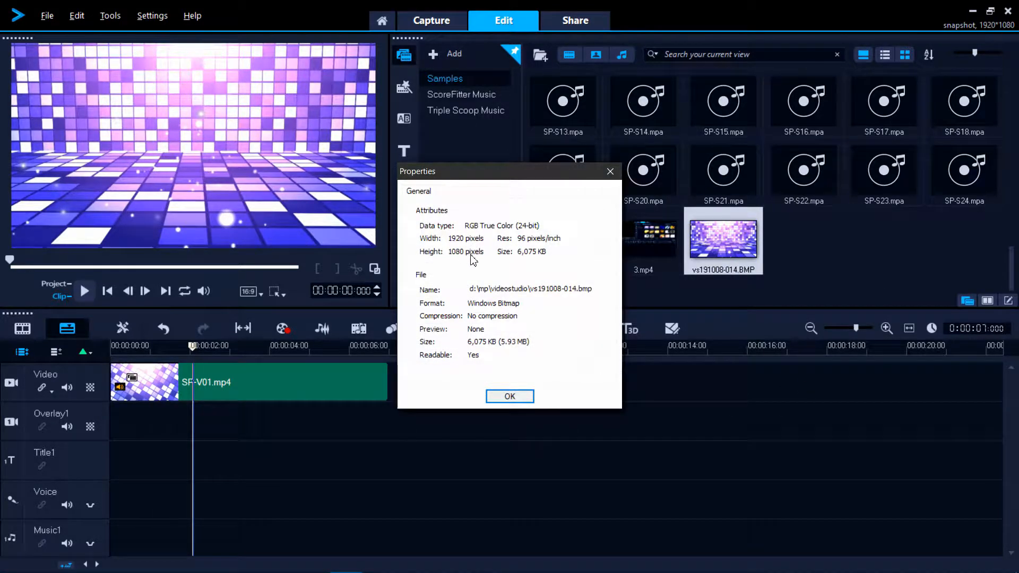
pyautogui.click(509, 397)
# - Capture a snapshot of the last frame of the SP-V01.mp4 clip using the Record/Capture Option tool
pyautogui.moveTo(193, 347); pyautogui.dragTo(388, 367)
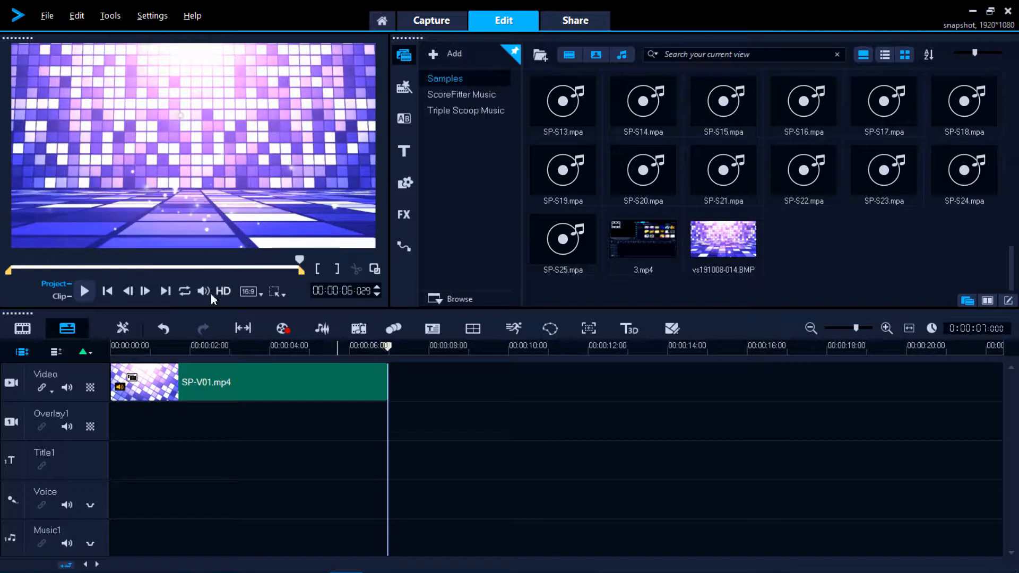
pyautogui.click(284, 329)
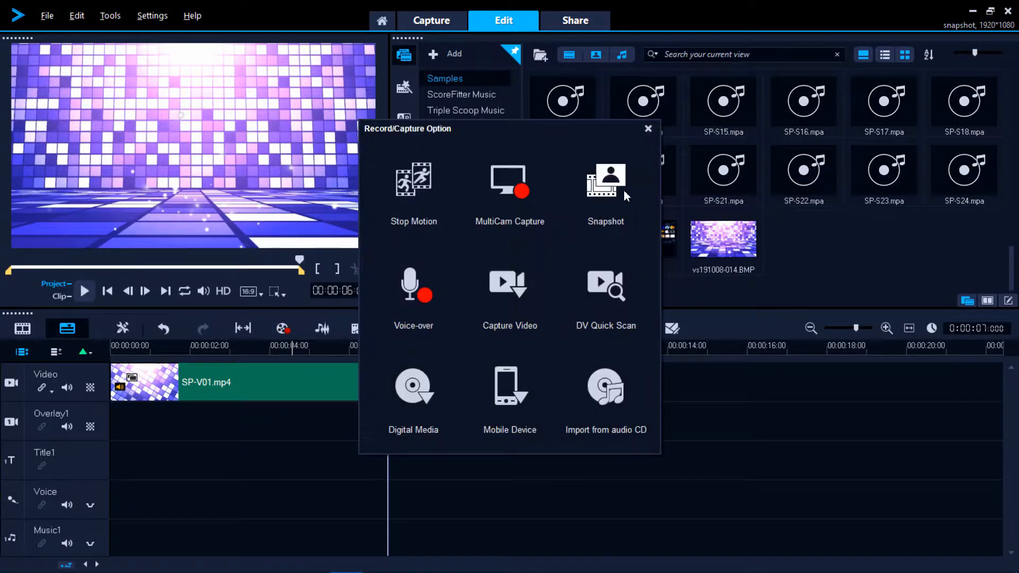
pyautogui.click(604, 182)
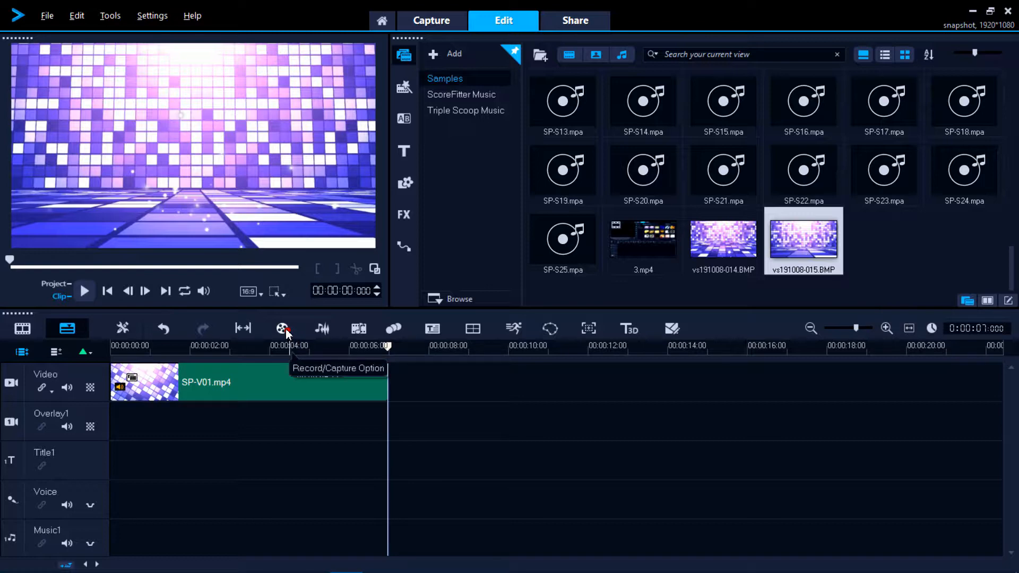
# - Toggle the Record/Capture Option tool off and back on in the timeline toolbar customization
pyautogui.click(124, 329)
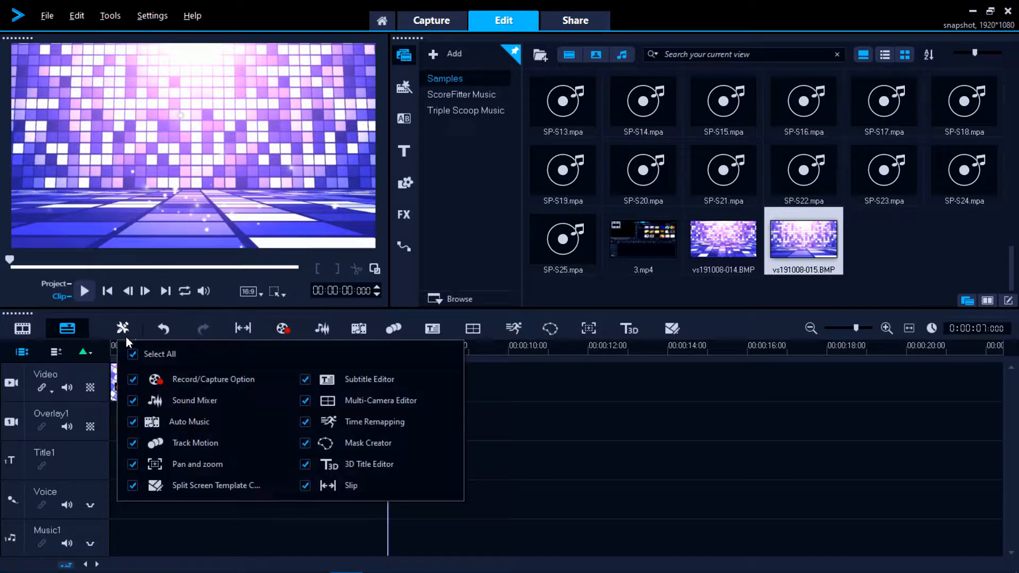
pyautogui.click(134, 382)
pyautogui.click(133, 382)
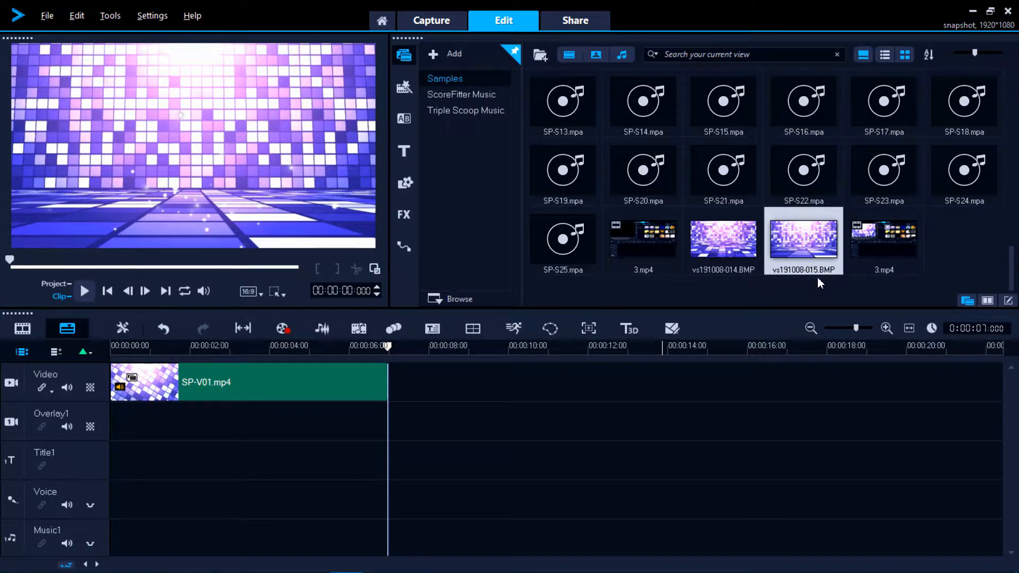
# - Set the snapshot format to JPEG in the capture preferences
pyautogui.click(110, 16)
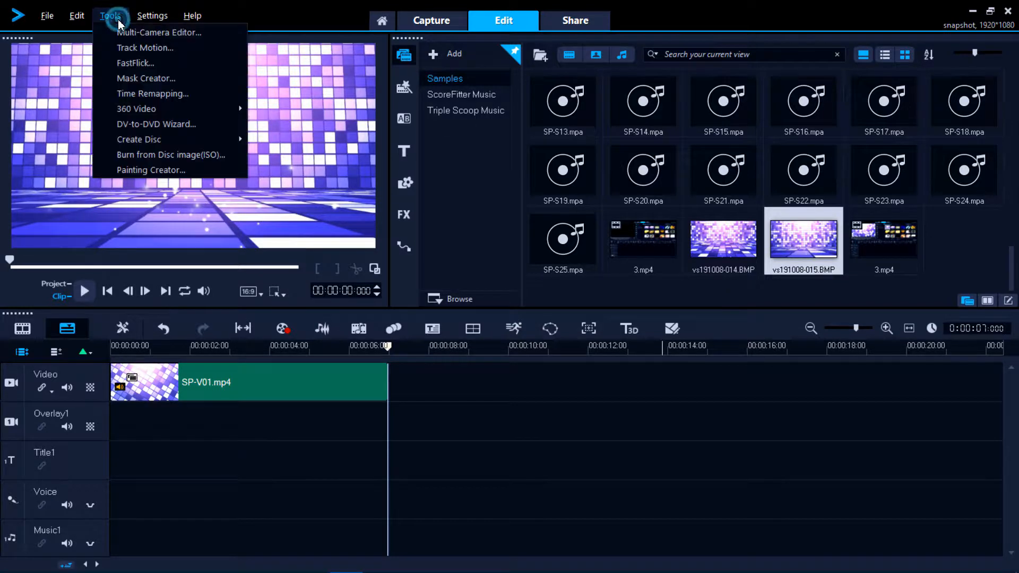
pyautogui.click(148, 17)
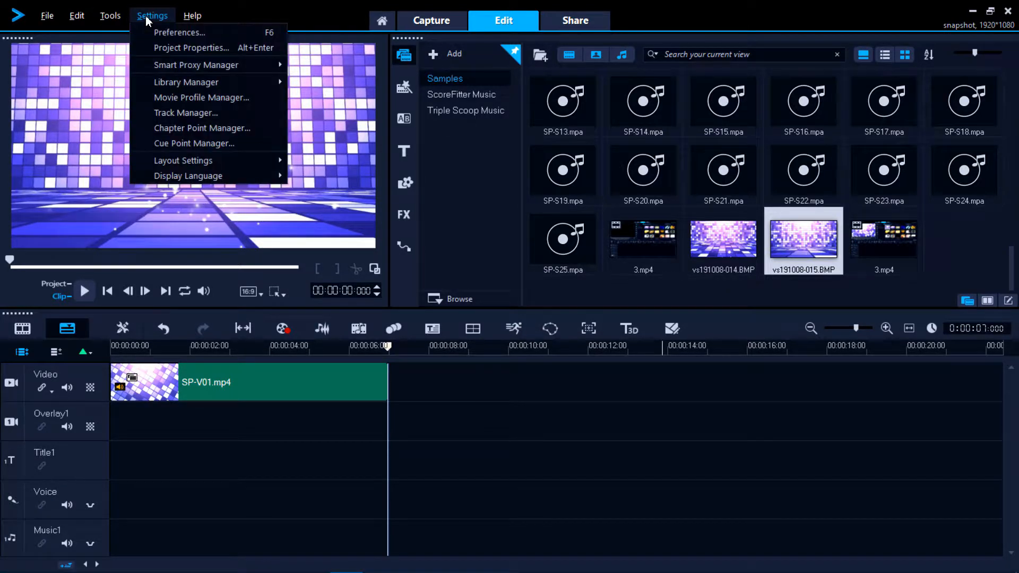
pyautogui.click(164, 32)
pyautogui.click(420, 126)
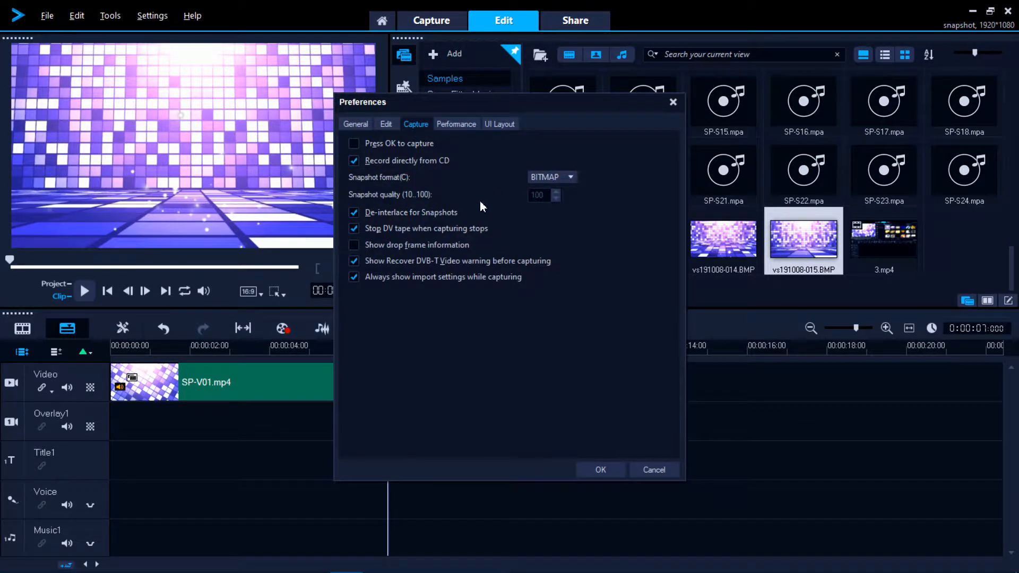
pyautogui.click(564, 179)
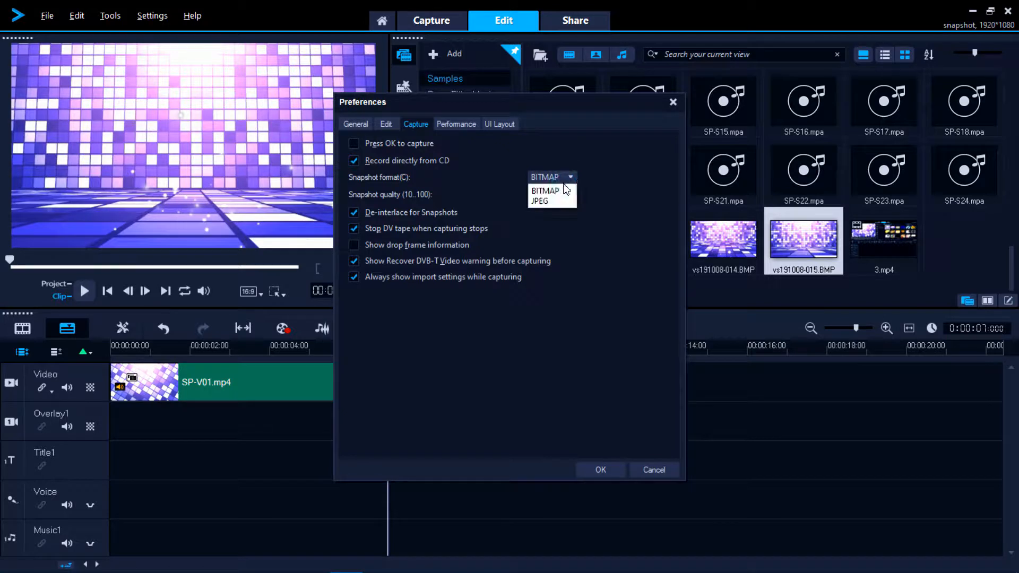
pyautogui.click(546, 200)
pyautogui.doubleClick(544, 195)
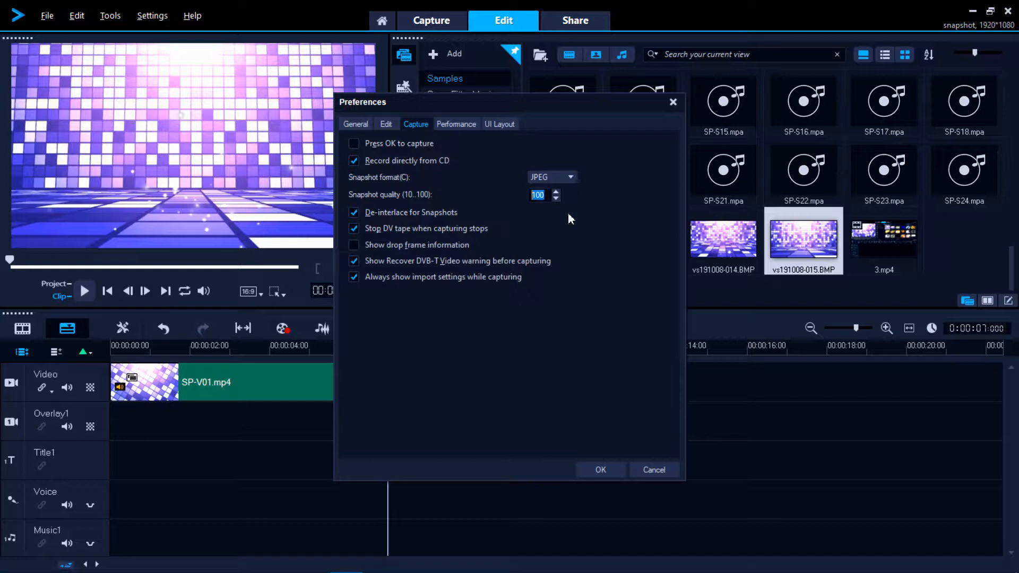
pyautogui.click(602, 470)
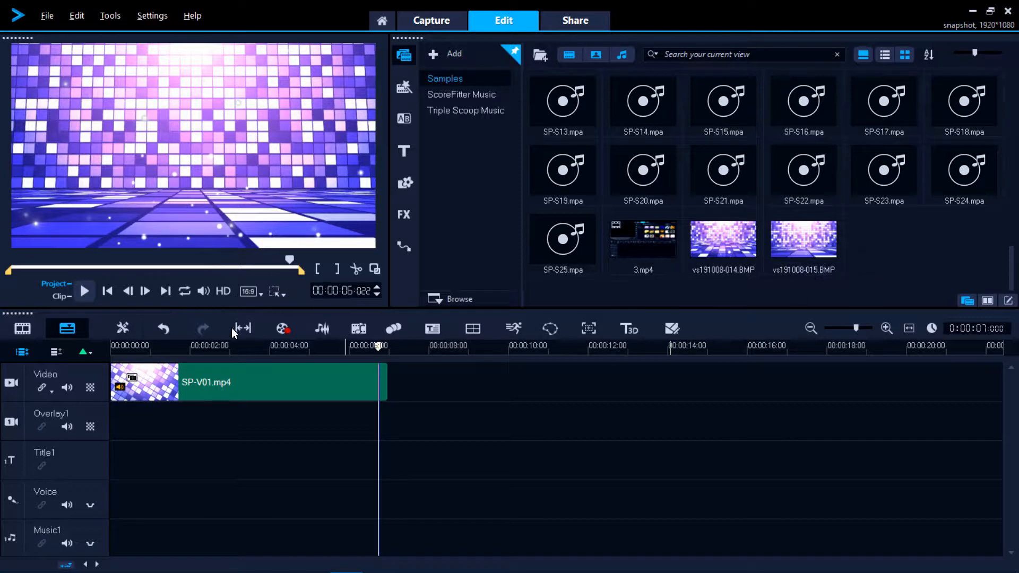
# - Take a snapshot of the first frame of the SP-V01.mp4 clip on the video track
pyautogui.click(297, 388)
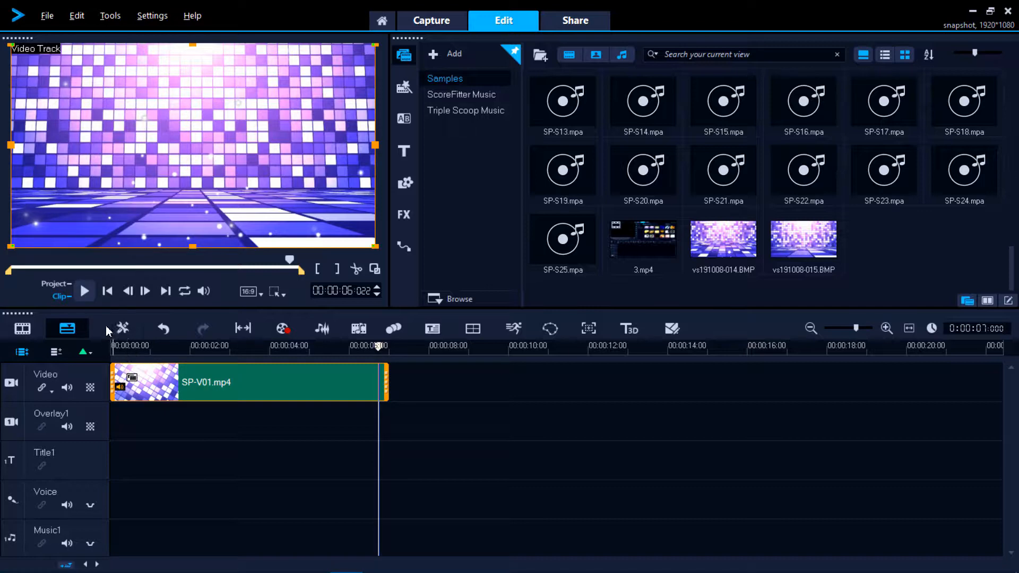
pyautogui.click(107, 291)
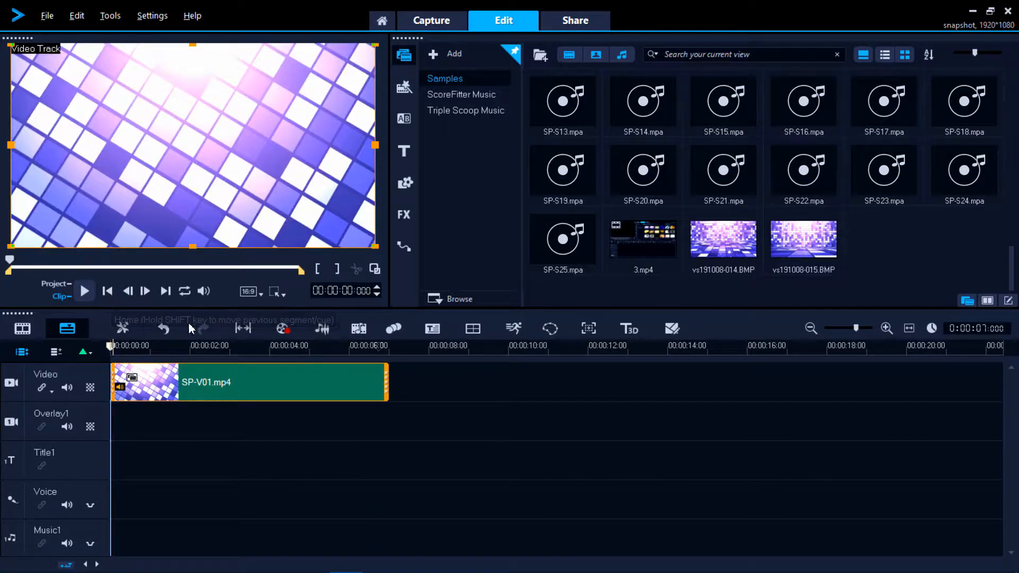
pyautogui.click(77, 15)
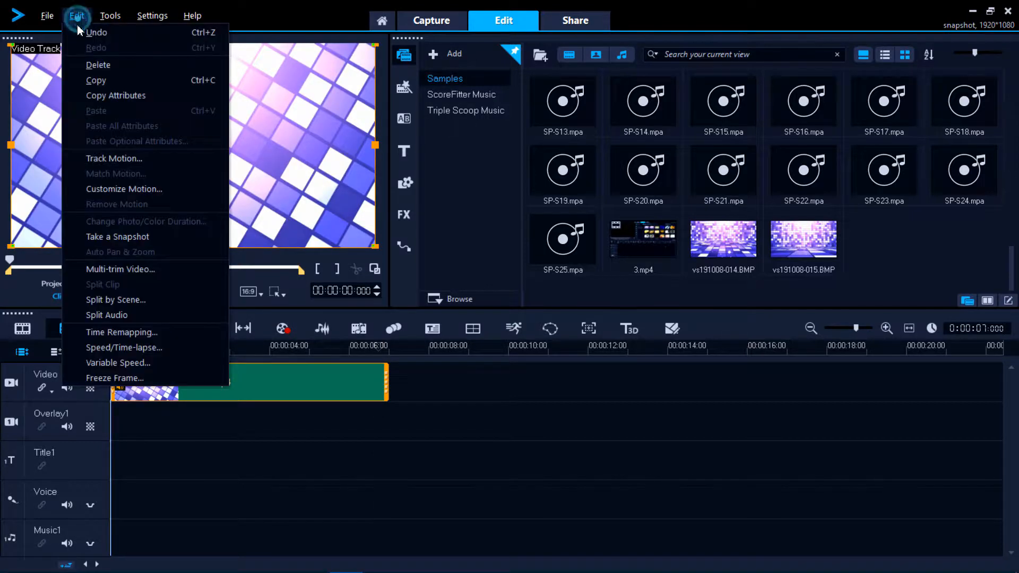
pyautogui.click(117, 237)
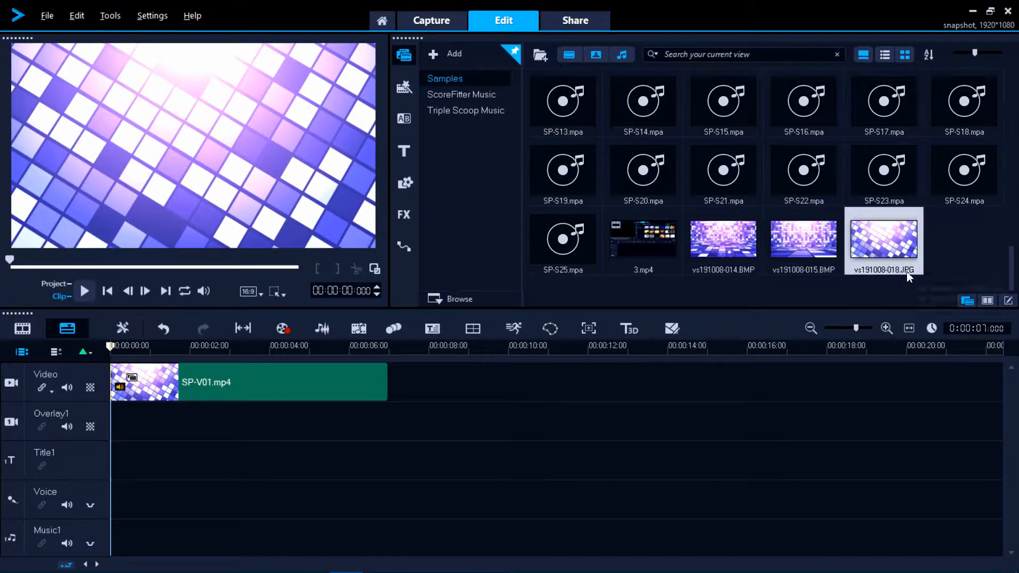
# - Check the file properties of the new JPEG snapshot vs191008-018.JPG in the library
pyautogui.rightClick(875, 244)
pyautogui.click(914, 385)
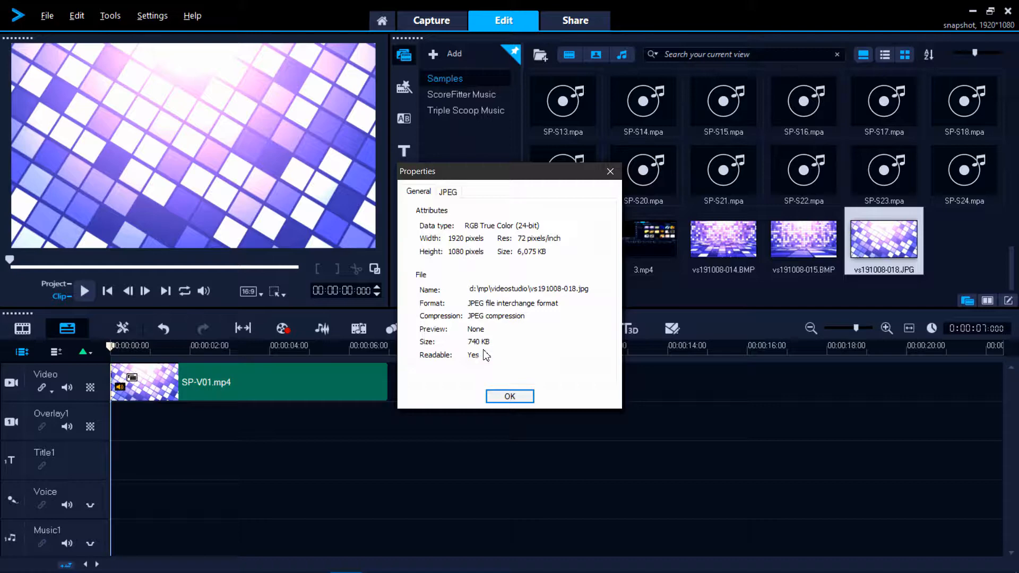
pyautogui.click(509, 396)
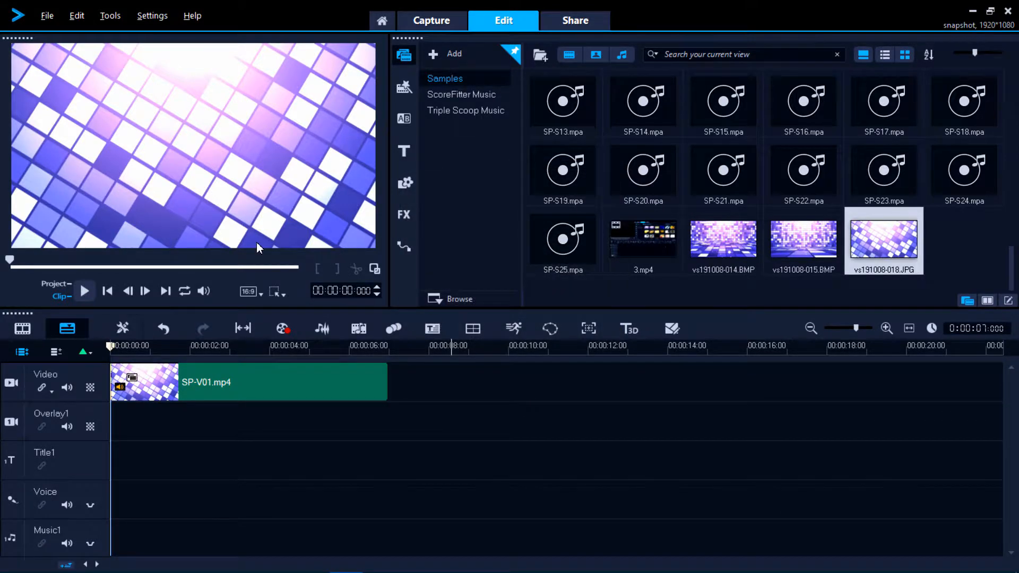
# - Check the file properties of the bitmap snapshot vs191008-015.BMP to compare its size with the JPEG
pyautogui.click(809, 243)
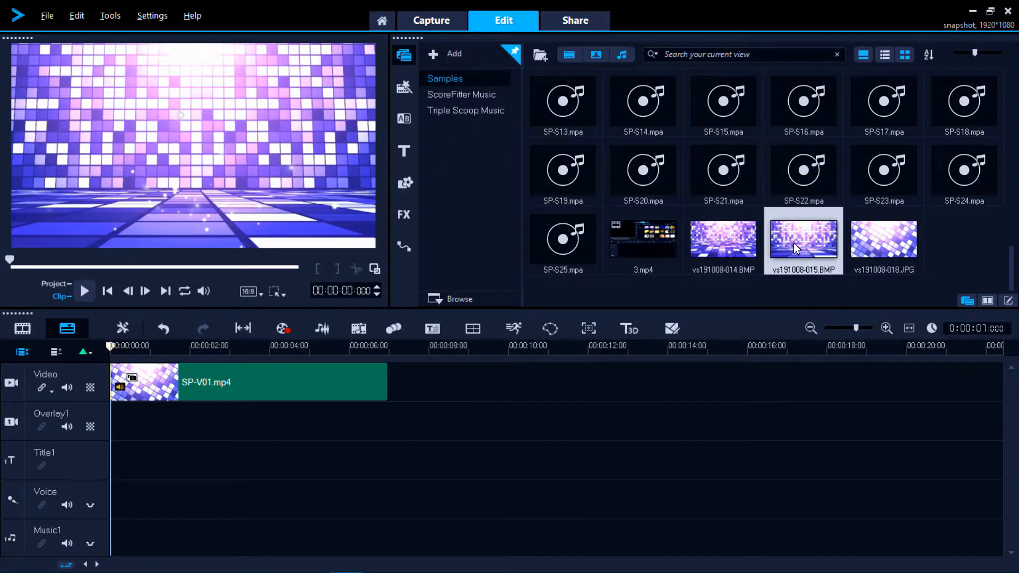
pyautogui.rightClick(794, 243)
pyautogui.click(847, 382)
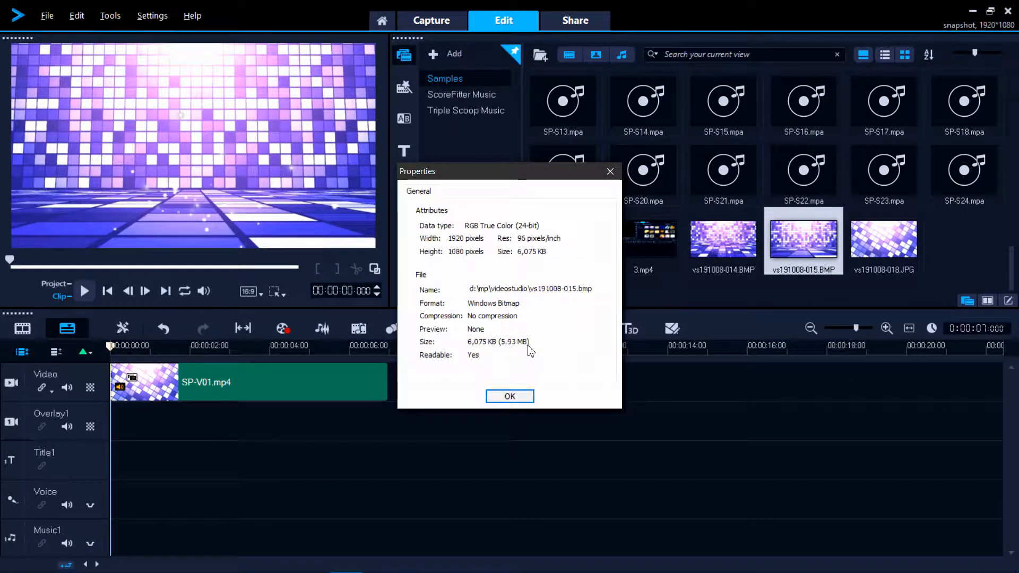
pyautogui.click(509, 396)
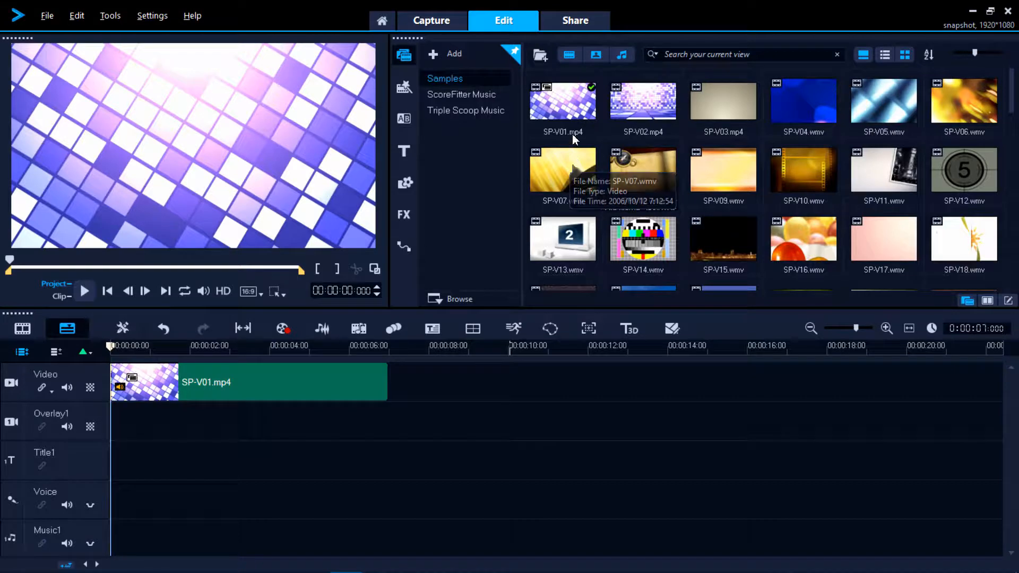
# - Check the resolution of the library clip SP-V01.mp4 in its properties
pyautogui.click(562, 103)
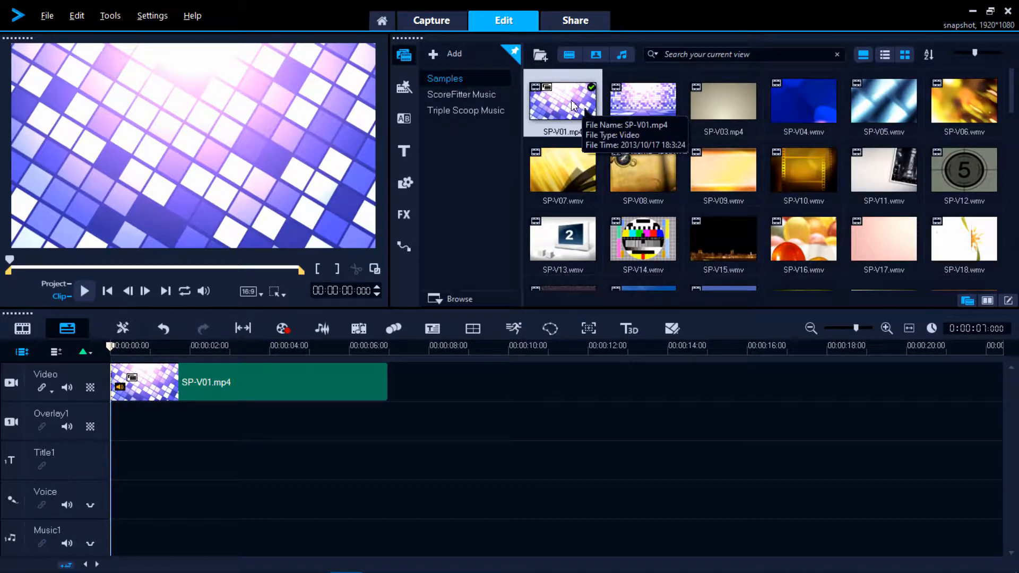
pyautogui.rightClick(566, 102)
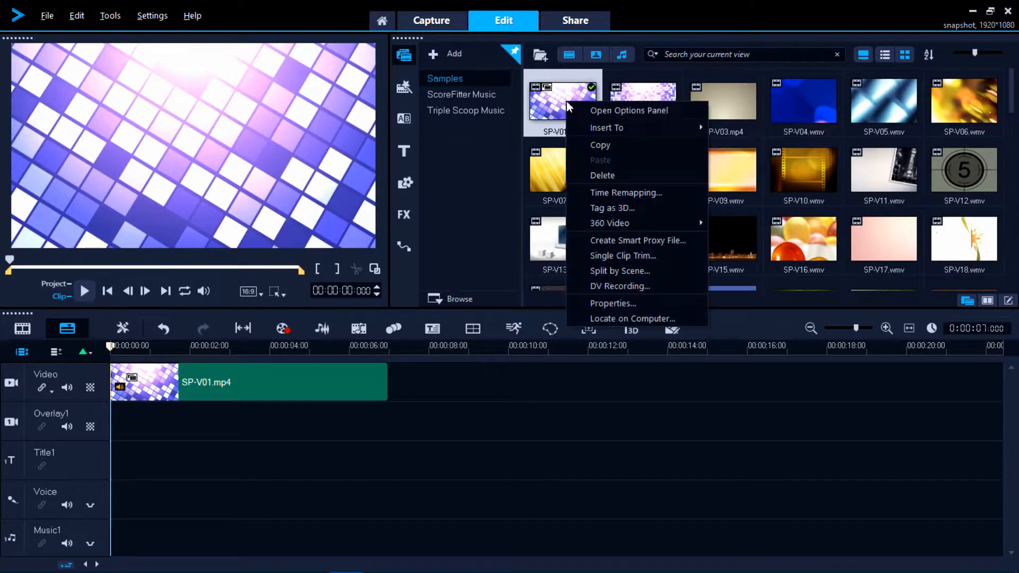
pyautogui.click(632, 303)
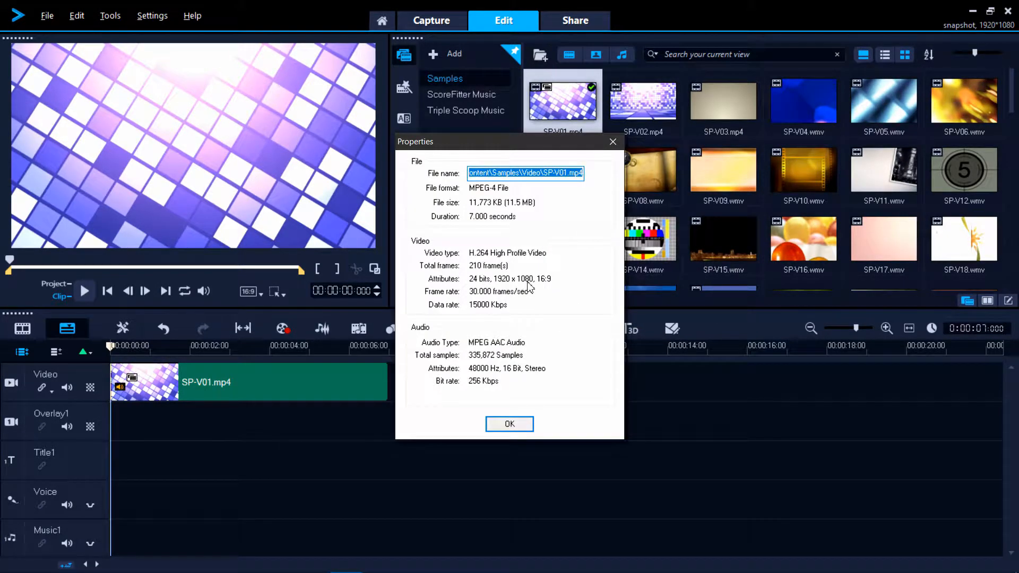
pyautogui.click(510, 423)
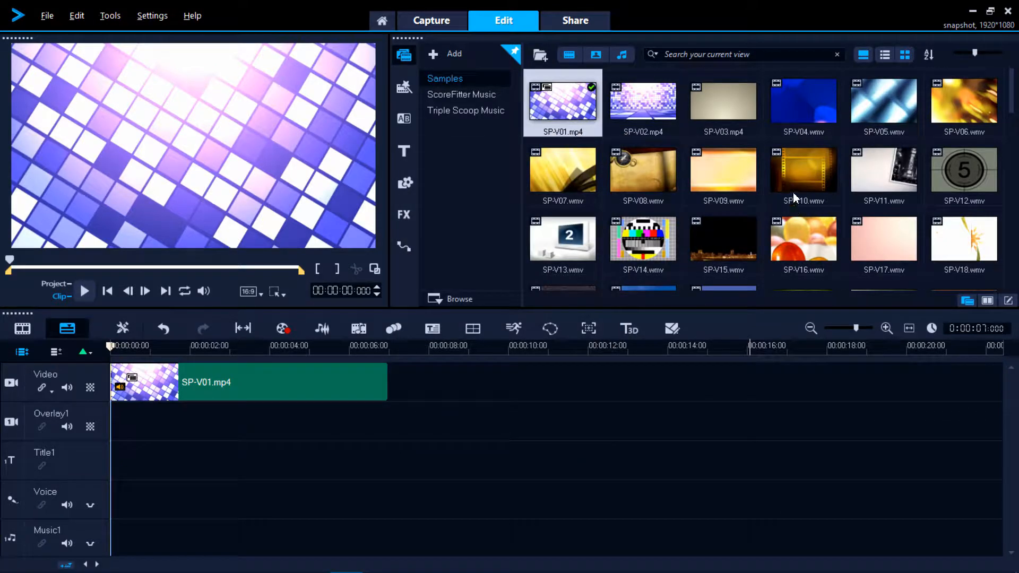
# - Check the resolution of the library clip SP-V10.wmv in its properties
pyautogui.click(802, 187)
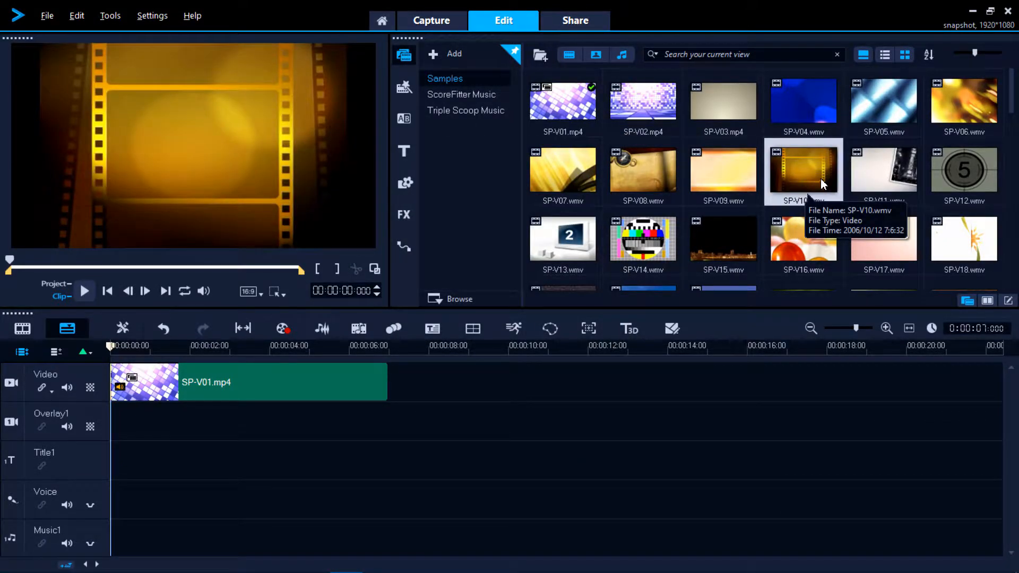
pyautogui.rightClick(821, 183)
pyautogui.click(870, 366)
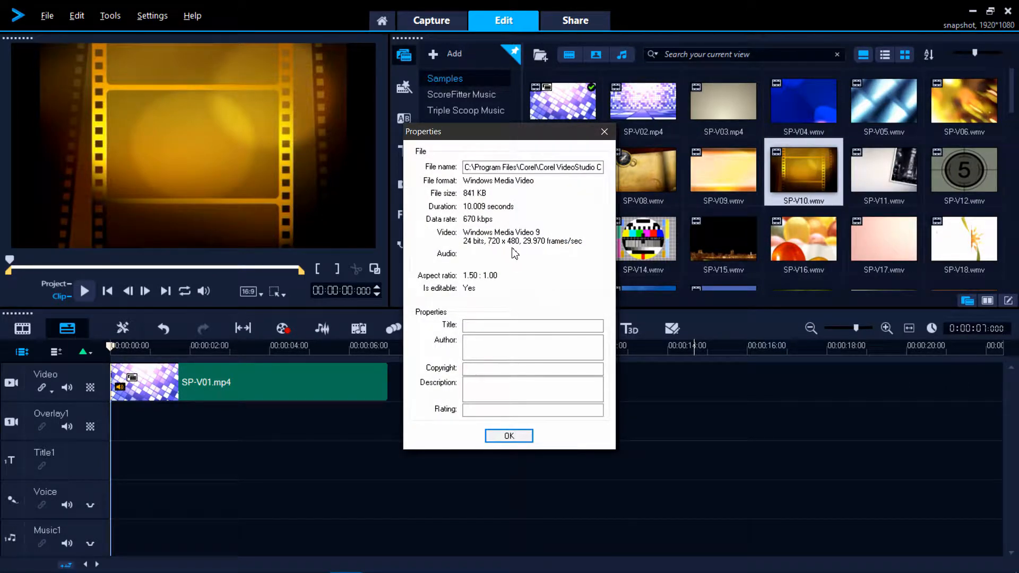
pyautogui.click(526, 438)
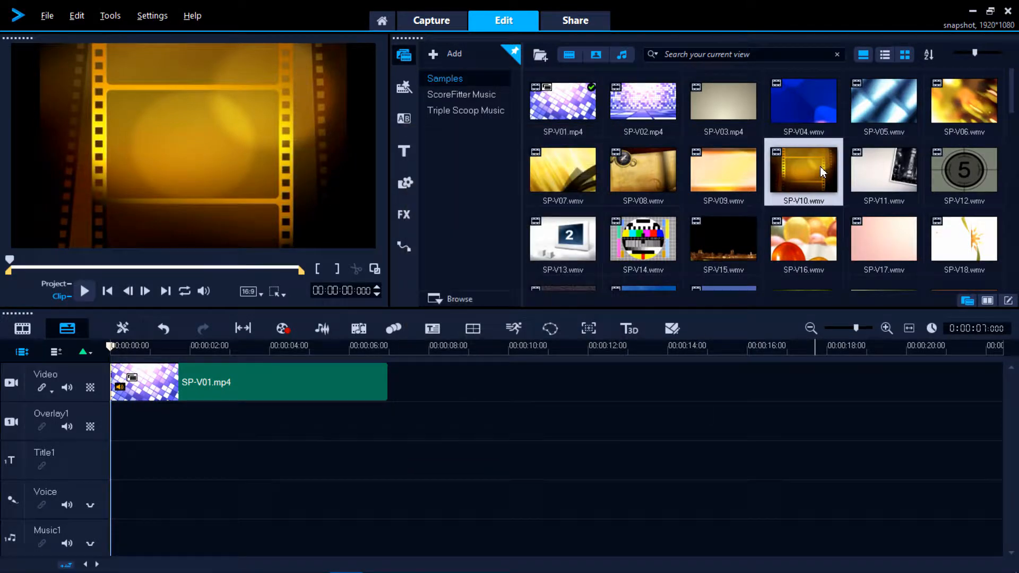
# - Add SP-V10.wmv to the Overlay1 track beneath SP-V01.mp4 and trim its end to a duration of about 3 seconds 24 frames
pyautogui.moveTo(809, 173); pyautogui.dragTo(168, 432)
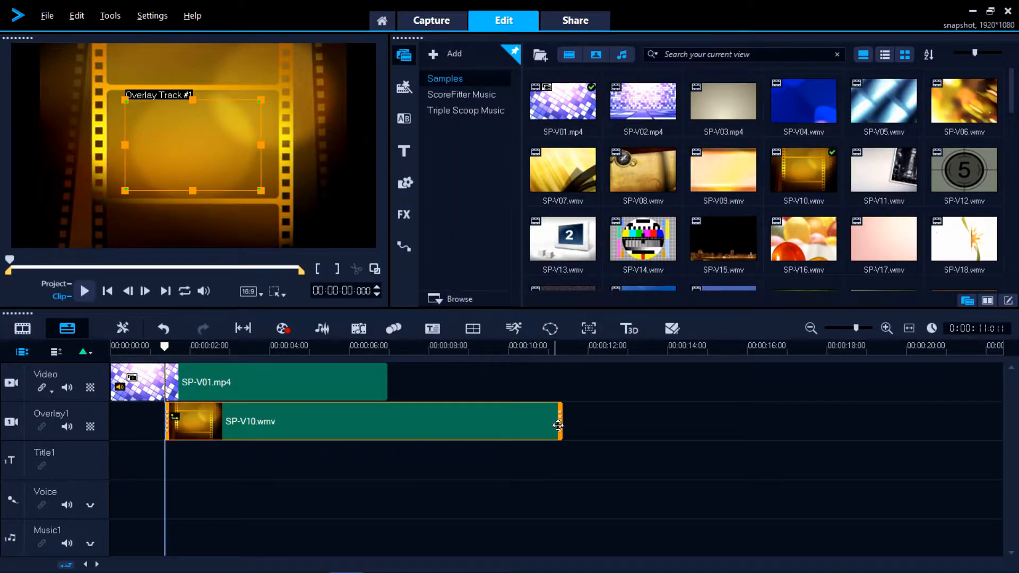
pyautogui.moveTo(562, 425); pyautogui.dragTo(313, 432)
pyautogui.click(221, 382)
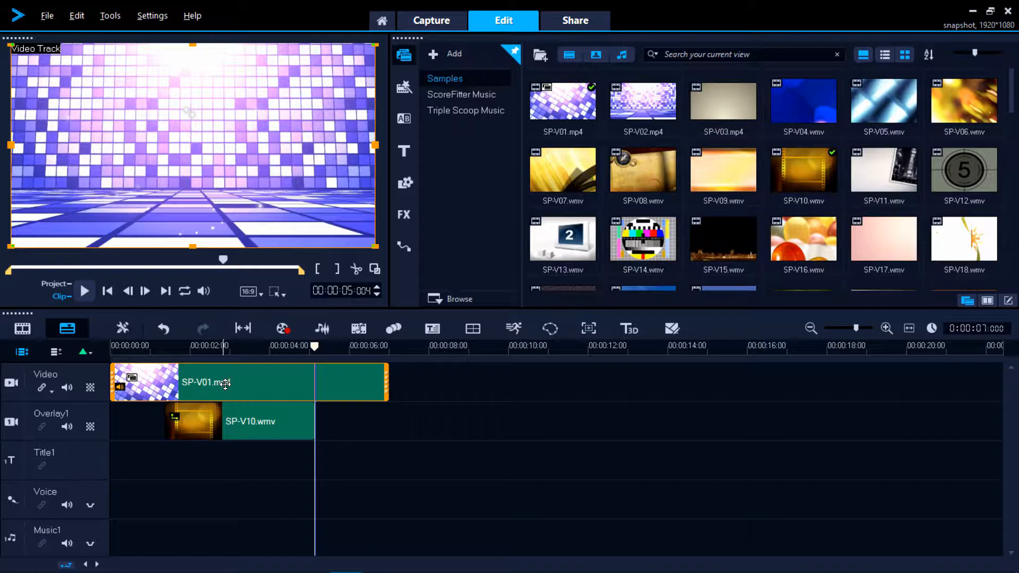
# - Position the playhead within the overlay clip SP-V10.wmv and open that clip's editing options
pyautogui.moveTo(314, 346); pyautogui.dragTo(250, 348)
pyautogui.click(224, 434)
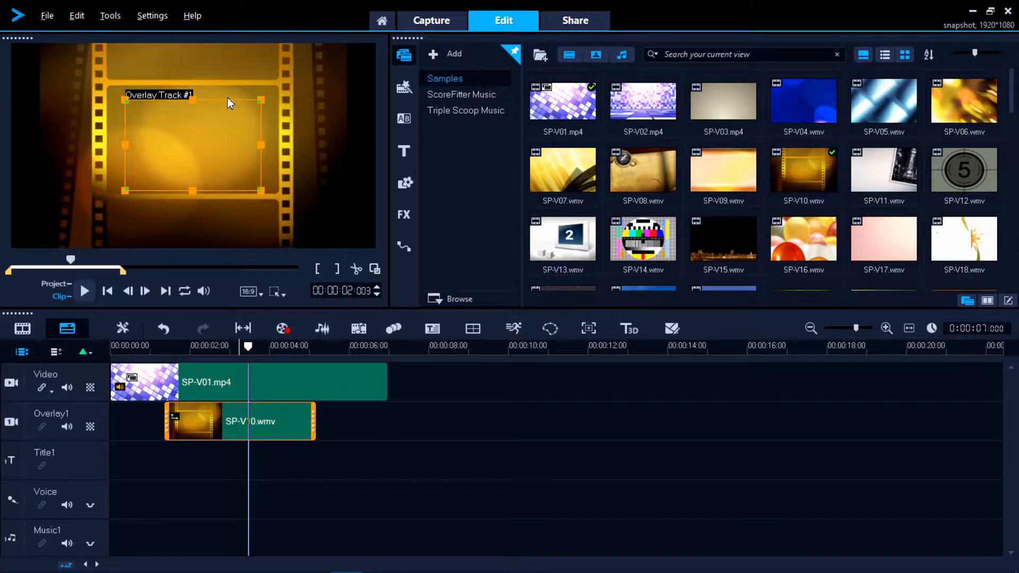
pyautogui.doubleClick(229, 421)
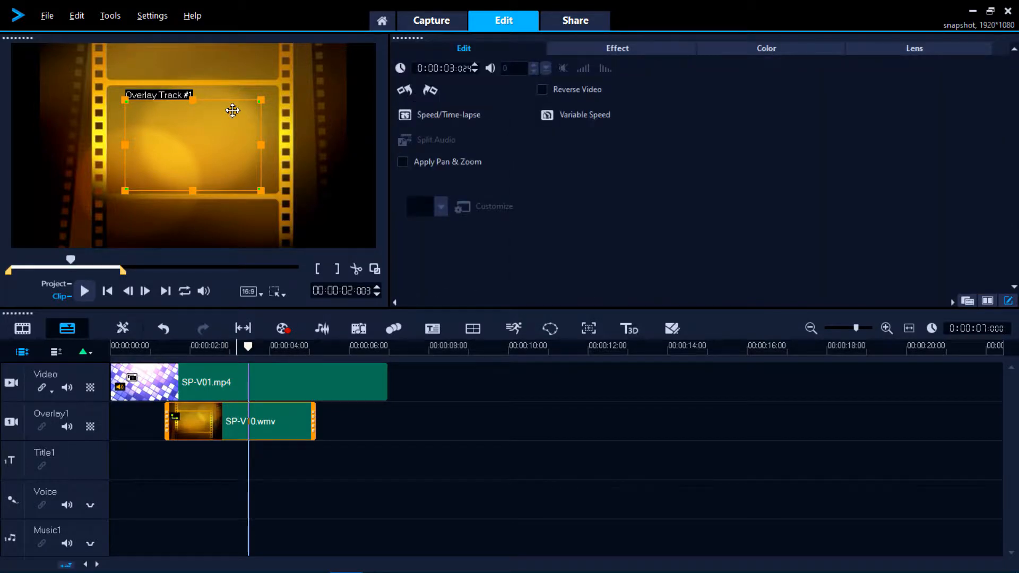
# - Fit the overlay clip SP-V10.wmv to the screen and take a project-view snapshot at around the 3.5-second mark
pyautogui.rightClick(196, 138)
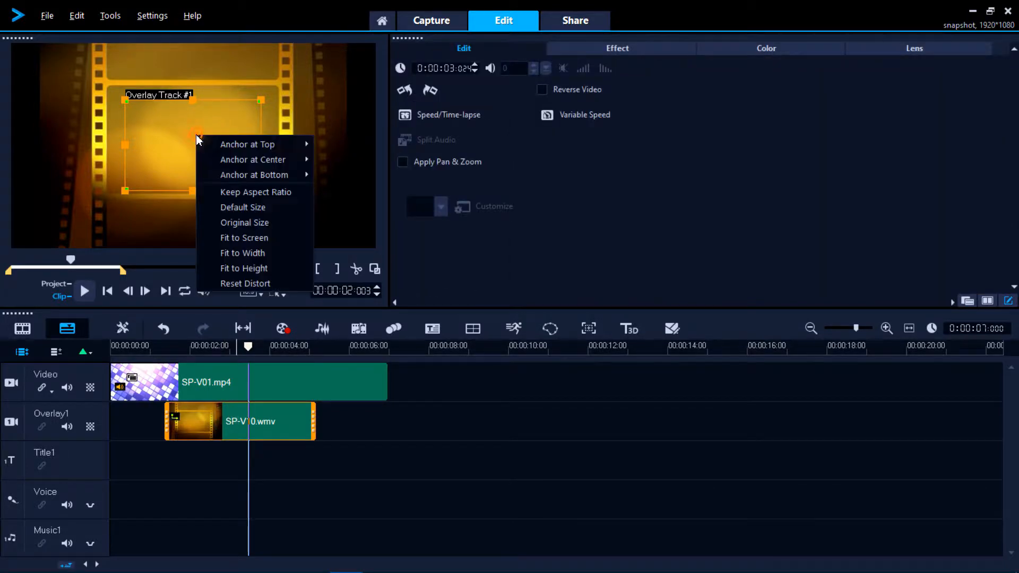
pyautogui.click(238, 238)
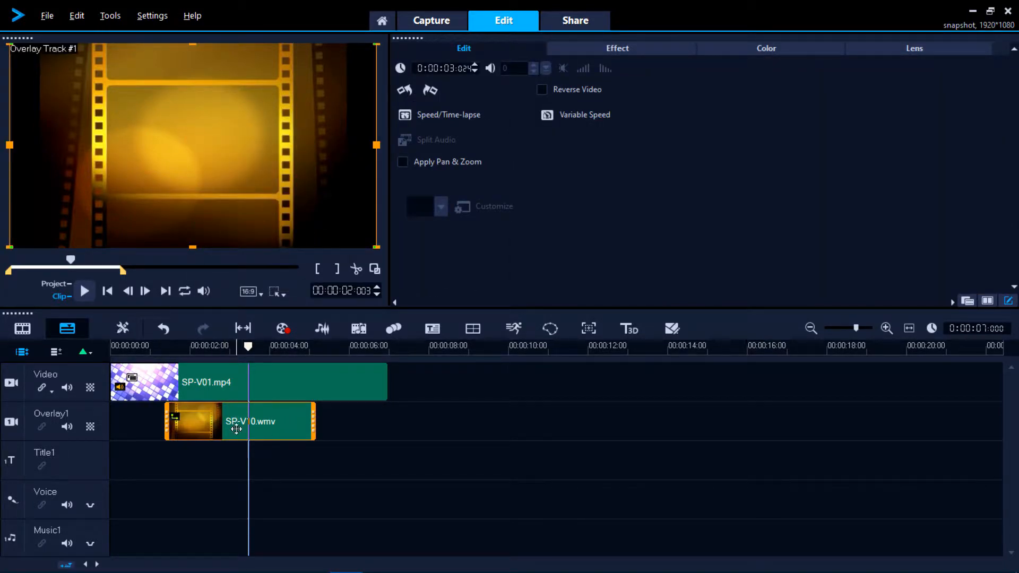
pyautogui.click(227, 386)
pyautogui.moveTo(248, 347)
pyautogui.mouseDown()
pyautogui.moveTo(153, 356)
pyautogui.moveTo(266, 364)
pyautogui.moveTo(256, 364)
pyautogui.mouseUp()
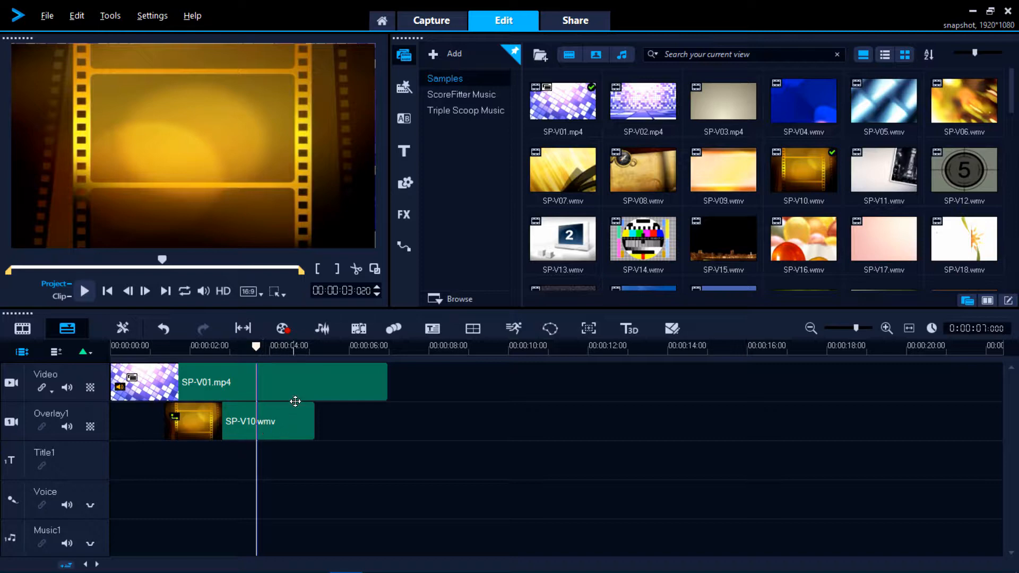
pyautogui.click(281, 381)
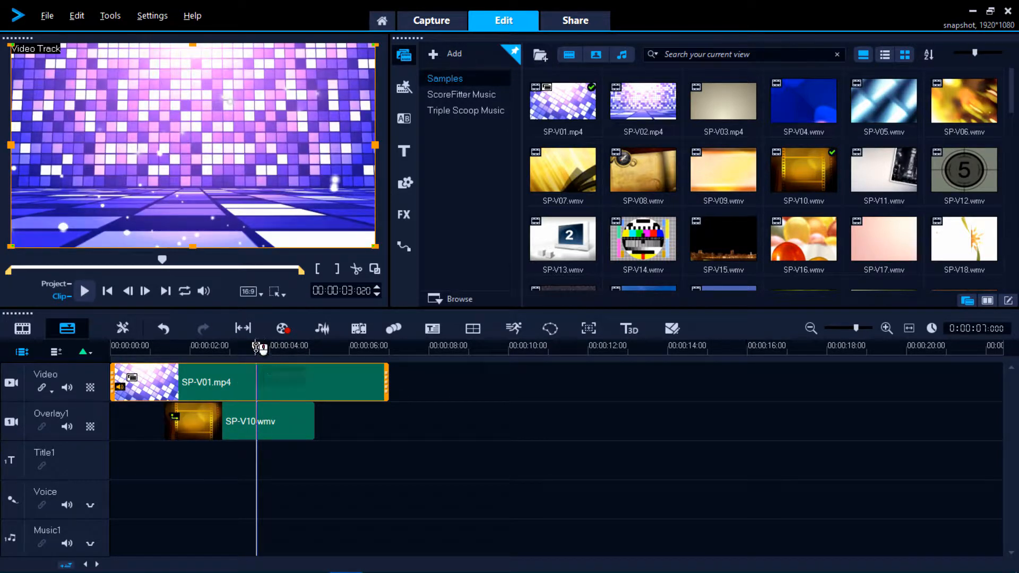
pyautogui.moveTo(257, 348); pyautogui.dragTo(254, 347)
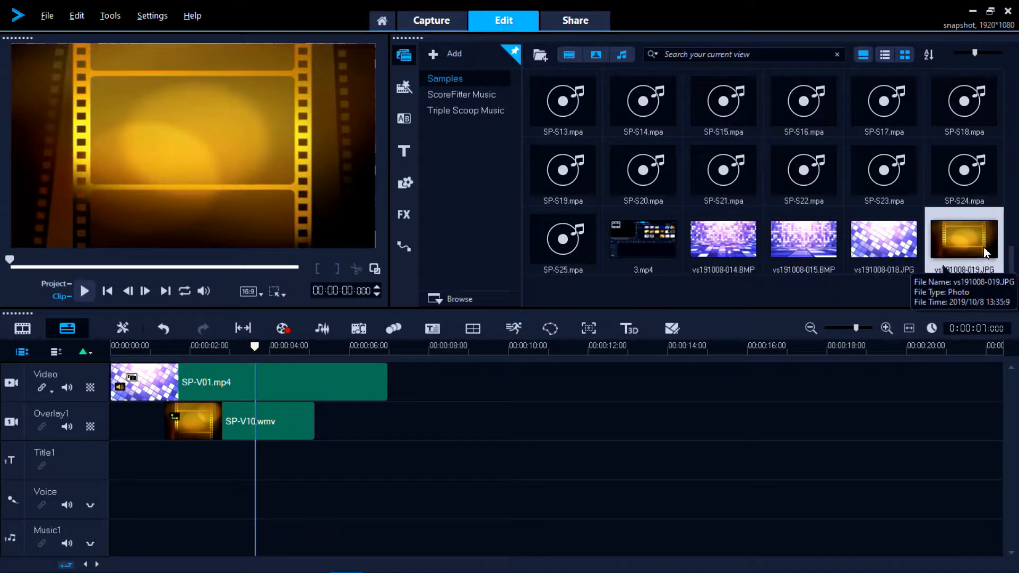
# - Check the resolution and file size of the snapshot vs191008-019.JPG in its properties
pyautogui.rightClick(967, 243)
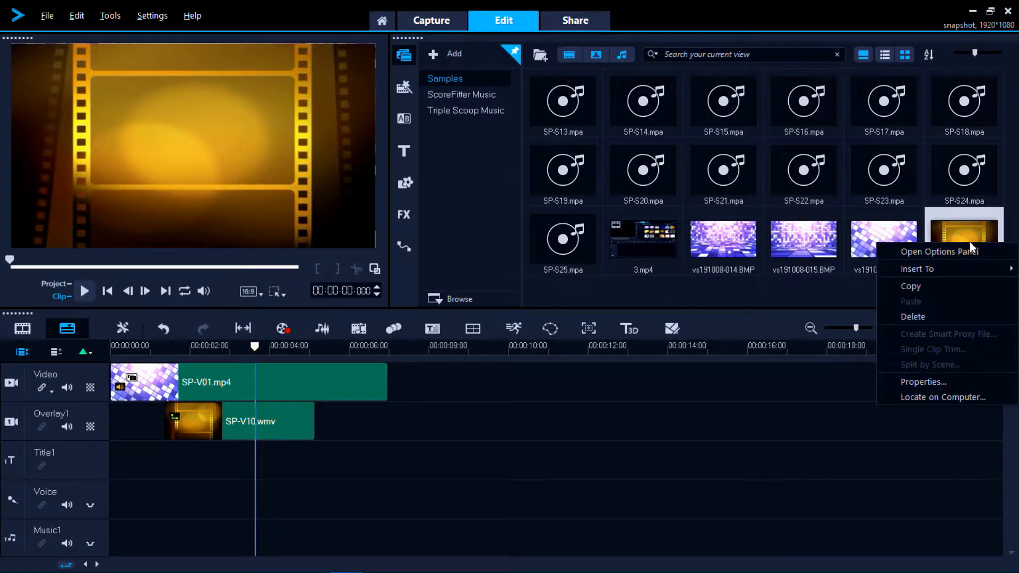
pyautogui.click(921, 382)
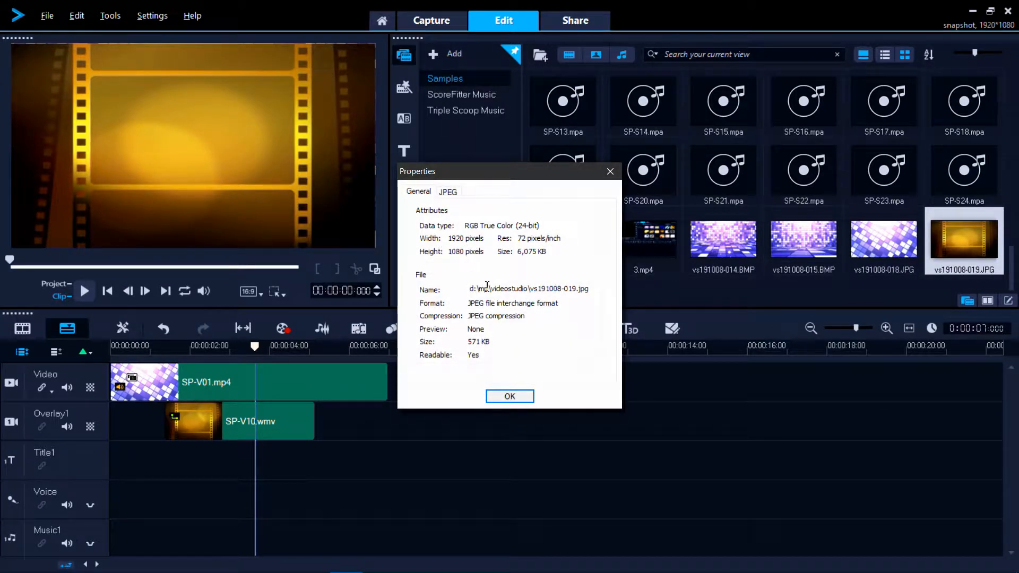
pyautogui.click(510, 396)
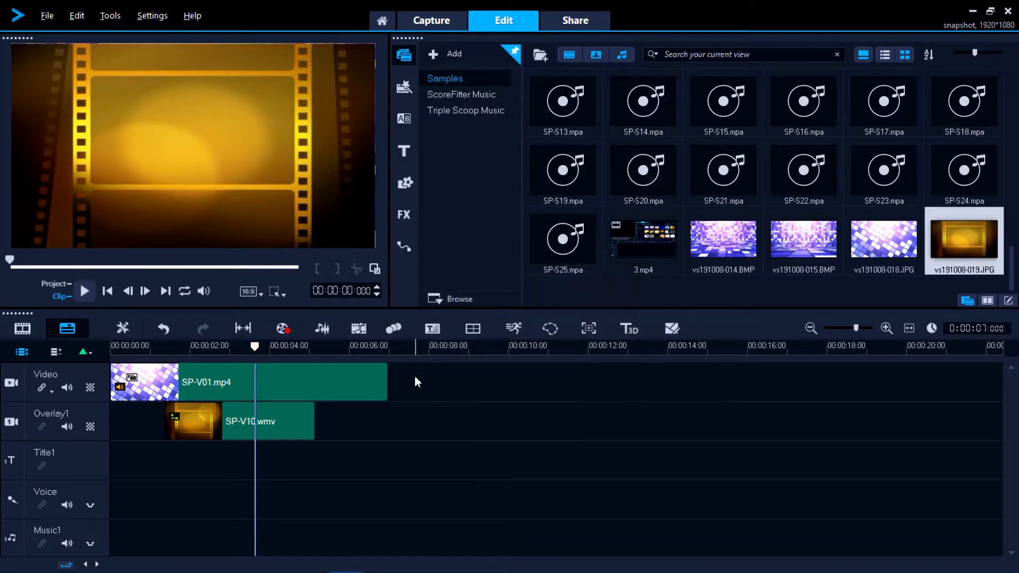
# - Take a snapshot of the overlay clip SP-V10.wmv in clip mode, with the project playhead at 2 seconds 23 frames
pyautogui.click(229, 427)
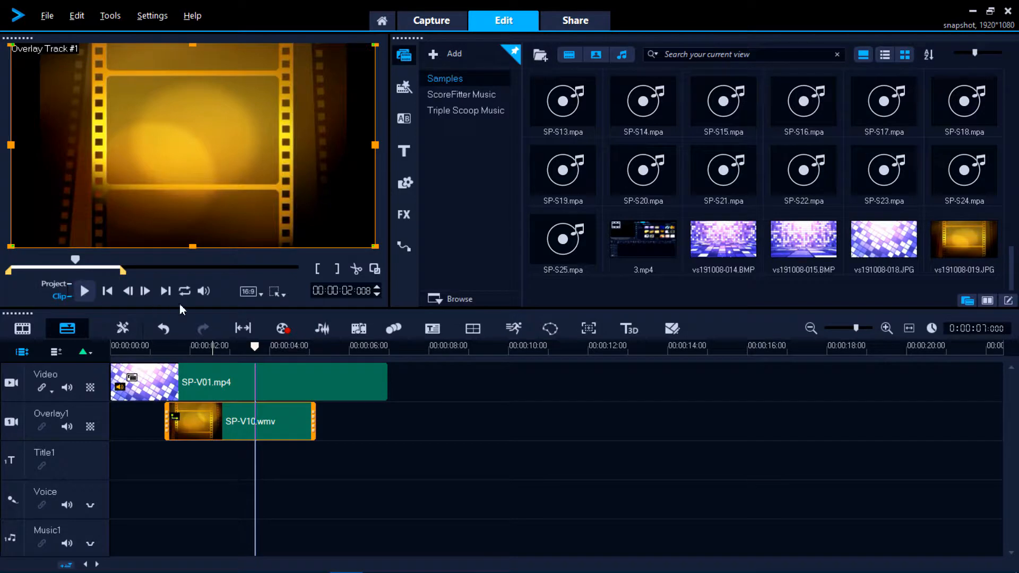
pyautogui.moveTo(255, 346); pyautogui.dragTo(220, 346)
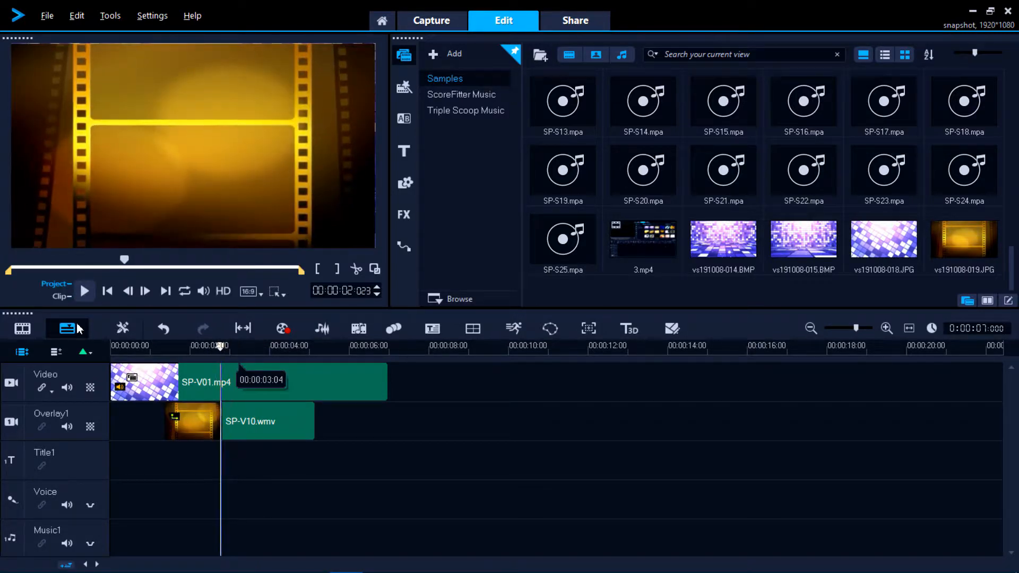
pyautogui.click(60, 297)
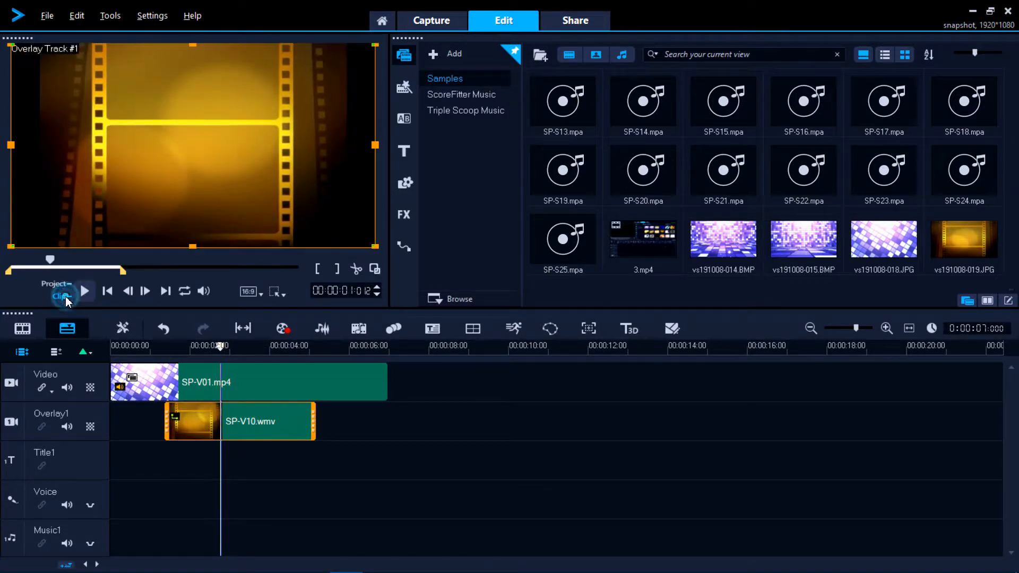
pyautogui.click(74, 16)
pyautogui.click(143, 234)
# - Check the resolution and file size of the snapshot vs191008-020.JPG in its properties
pyautogui.rightClick(561, 248)
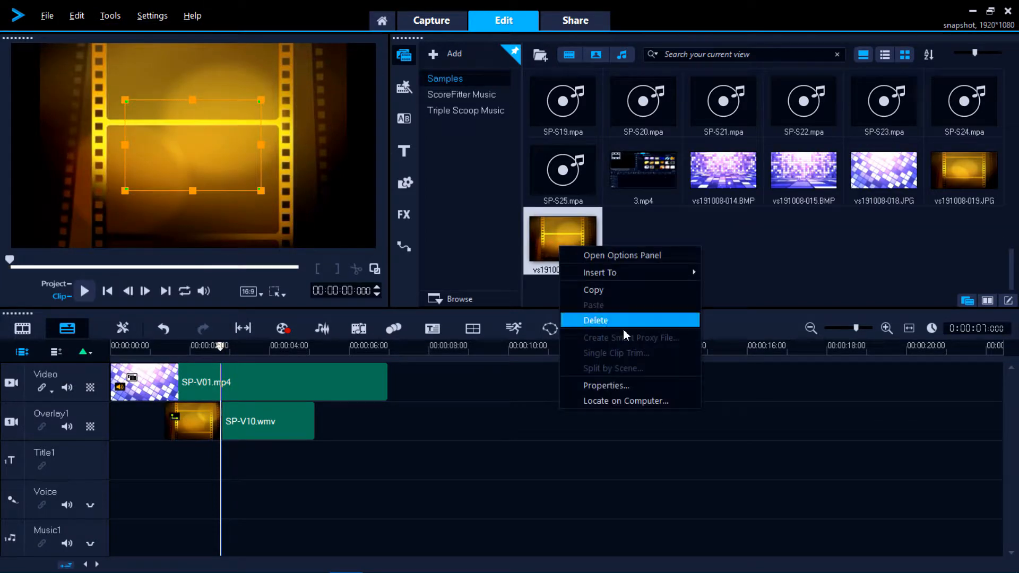
pyautogui.click(609, 386)
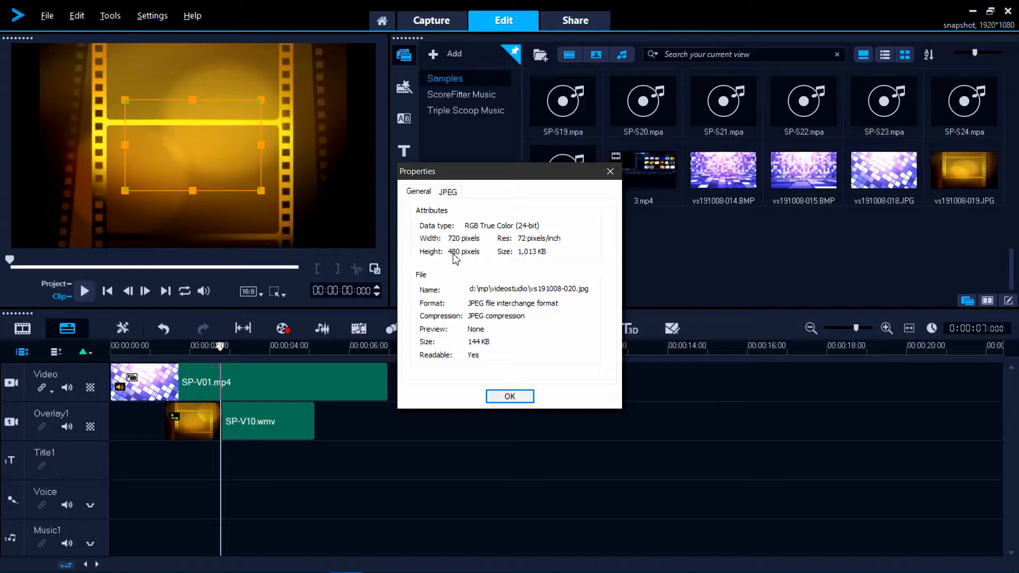
pyautogui.click(517, 396)
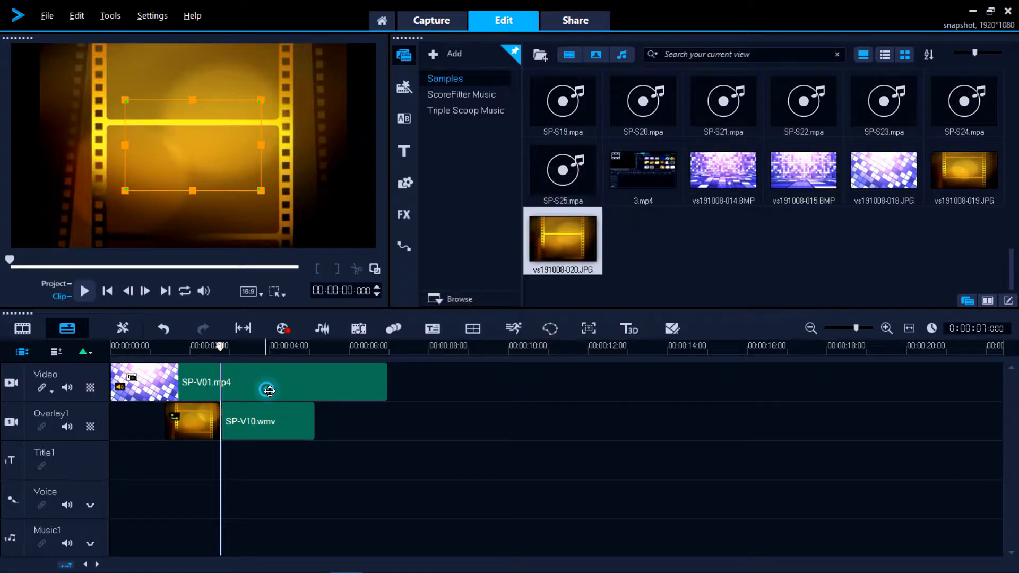
# - Compare the project and clip previews of SP-V01.mp4 at several playhead positions where the overlay clip covers it
pyautogui.click(267, 390)
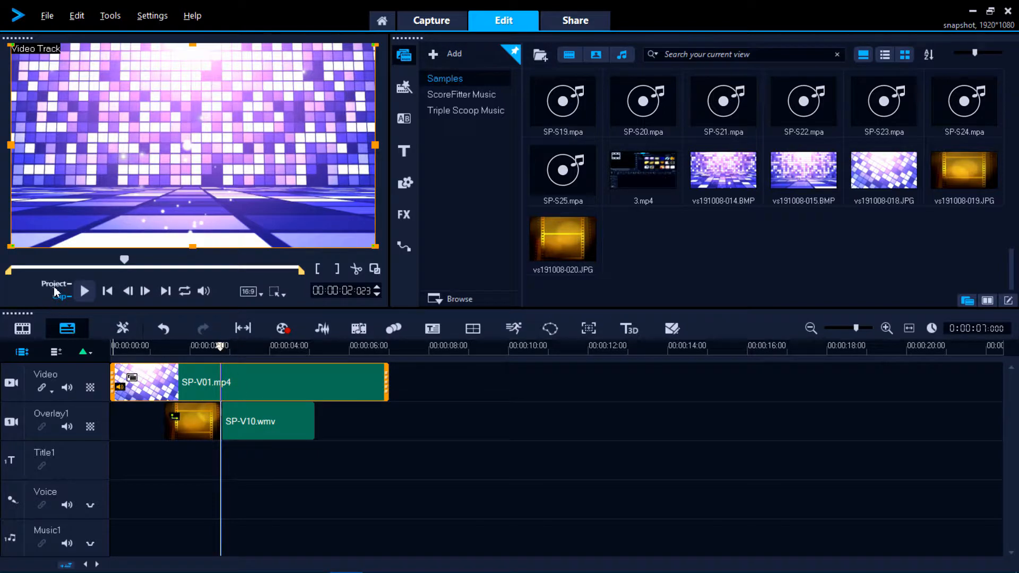
pyautogui.click(55, 284)
pyautogui.click(209, 362)
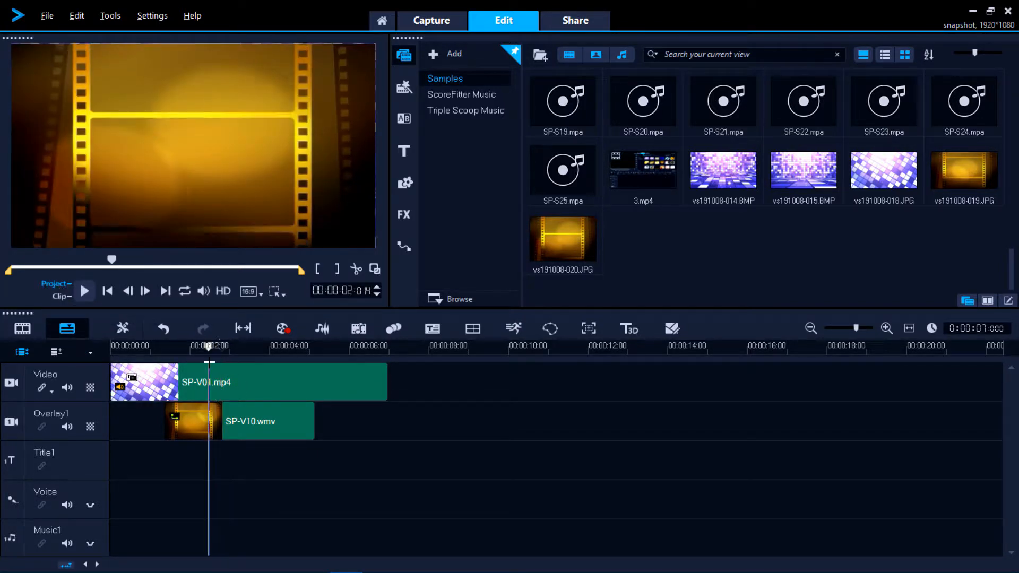
pyautogui.moveTo(208, 362)
pyautogui.mouseDown()
pyautogui.moveTo(268, 362)
pyautogui.moveTo(212, 362)
pyautogui.mouseUp()
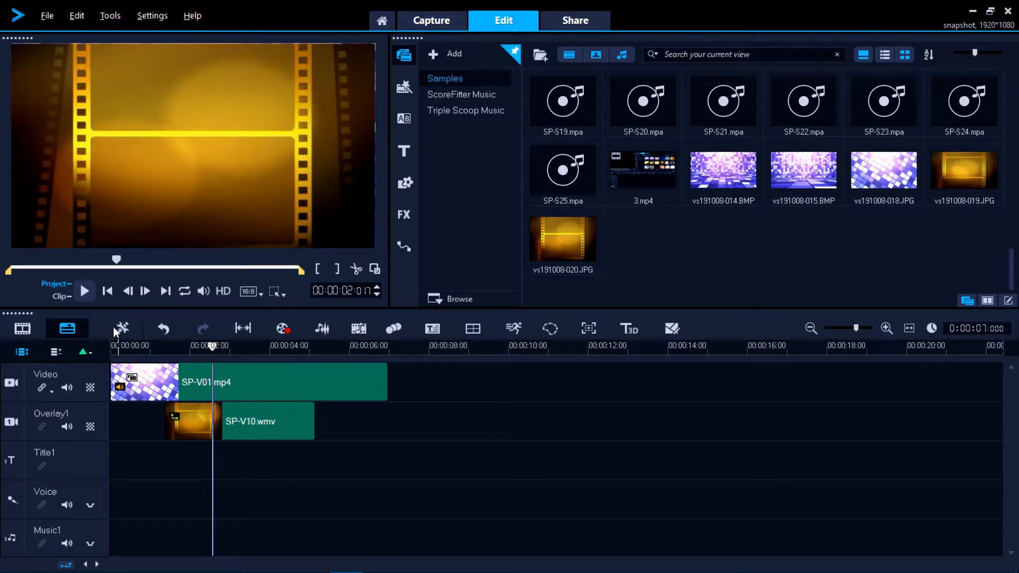
pyautogui.click(68, 298)
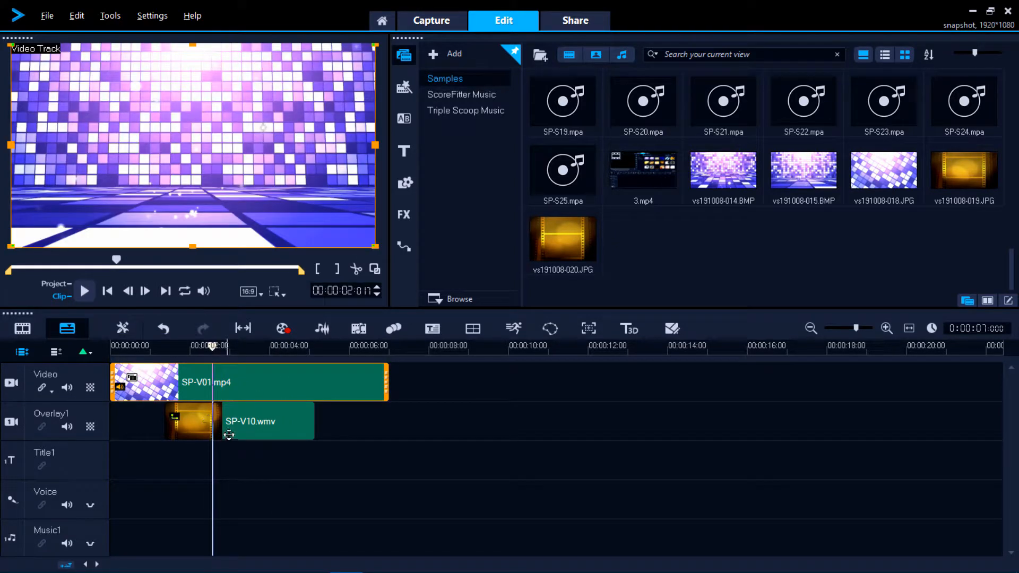
pyautogui.moveTo(212, 353)
pyautogui.mouseDown()
pyautogui.moveTo(251, 353)
pyautogui.moveTo(214, 353)
pyautogui.mouseUp()
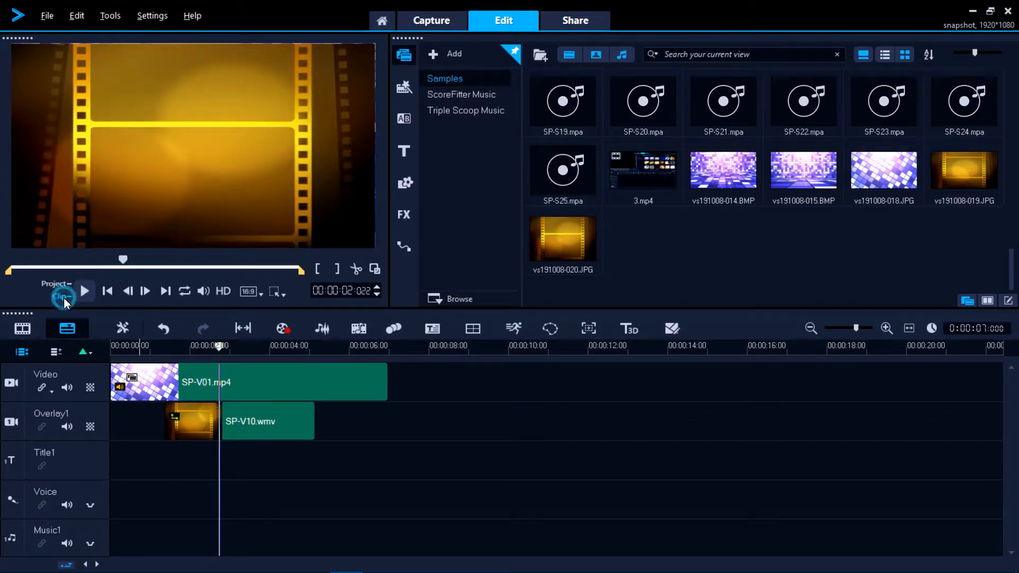
pyautogui.click(65, 298)
pyautogui.click(248, 353)
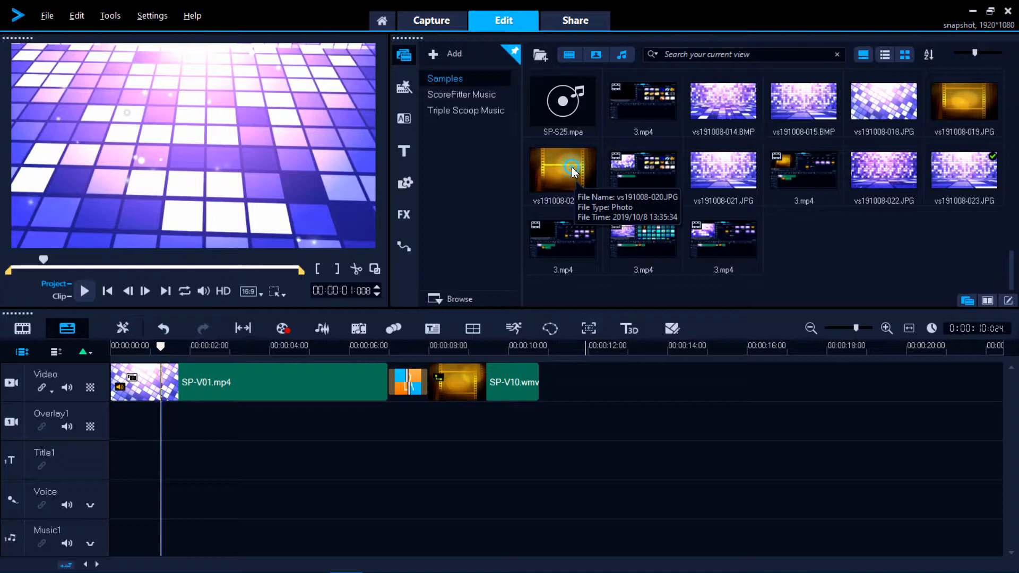
# - Add the snapshot vs191008-020.JPG to the Overlay1 track at about 1.5 seconds and fit it to the screen
pyautogui.moveTo(563, 170); pyautogui.dragTo(180, 429)
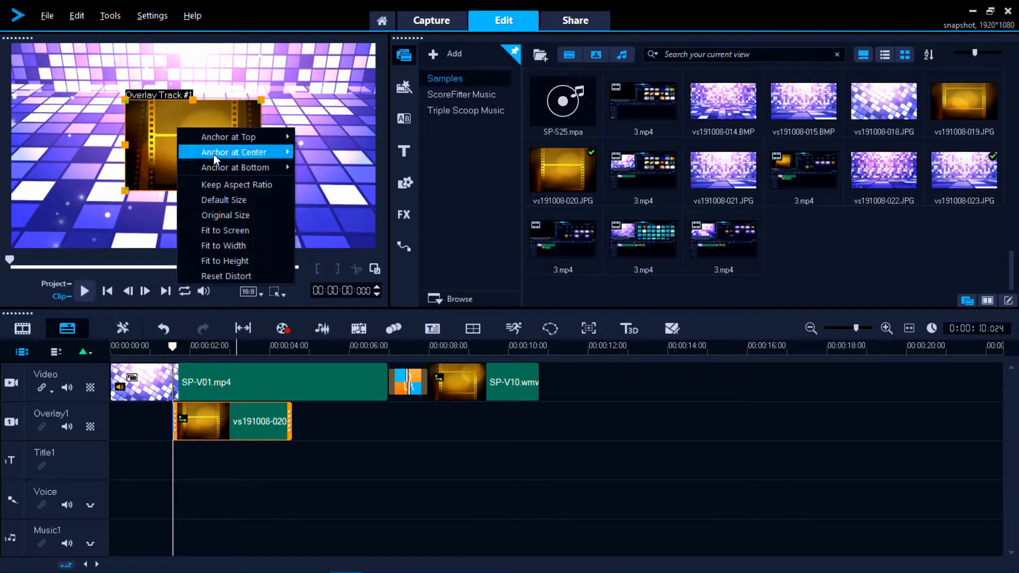
pyautogui.click(239, 231)
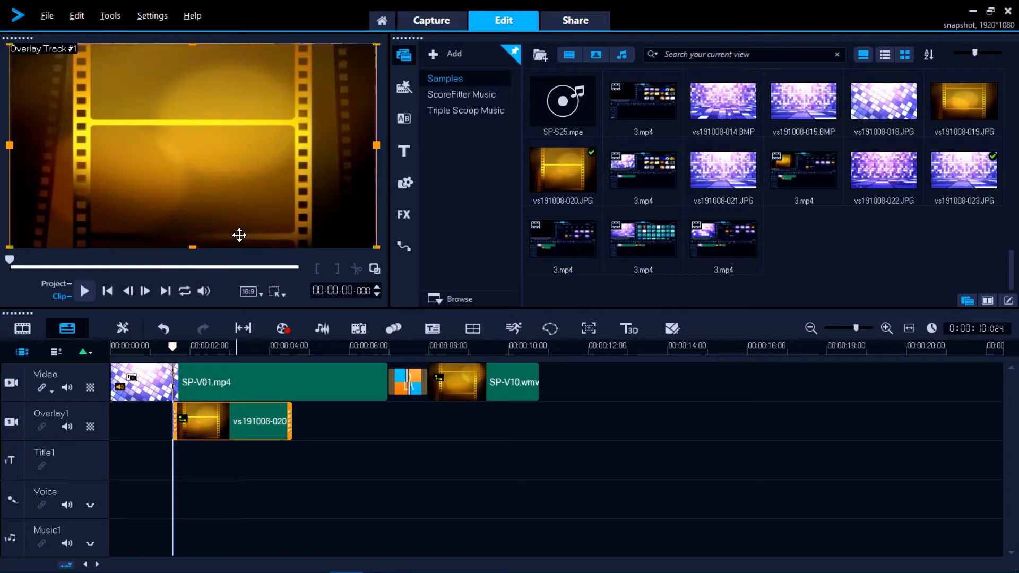
# - Try Default Size, Original Size and Fit to Width on the overlay snapshot, returning it to Fit to Screen
pyautogui.rightClick(211, 161)
pyautogui.click(258, 234)
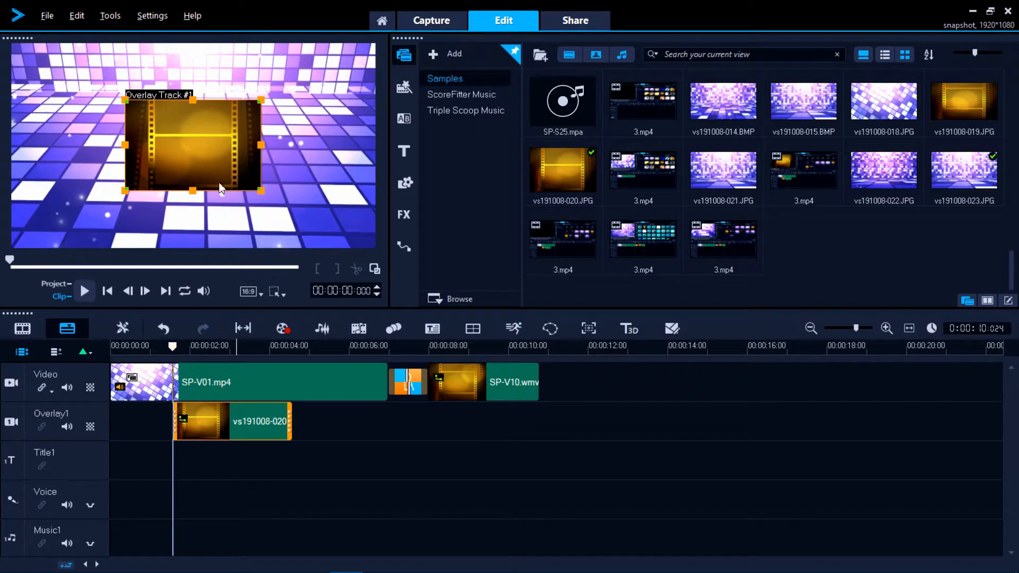
pyautogui.rightClick(192, 141)
pyautogui.click(234, 229)
pyautogui.rightClick(194, 142)
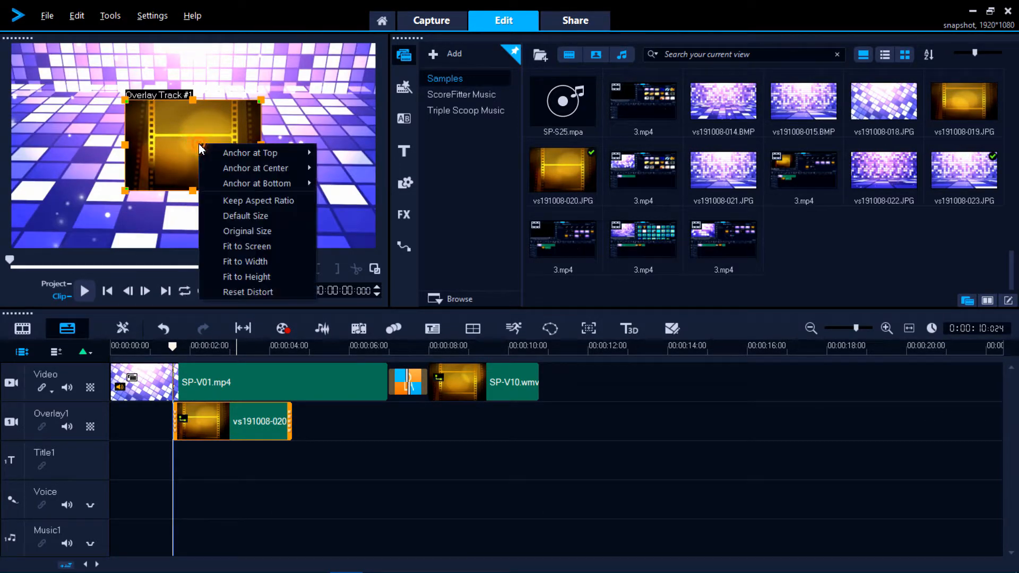
pyautogui.click(266, 263)
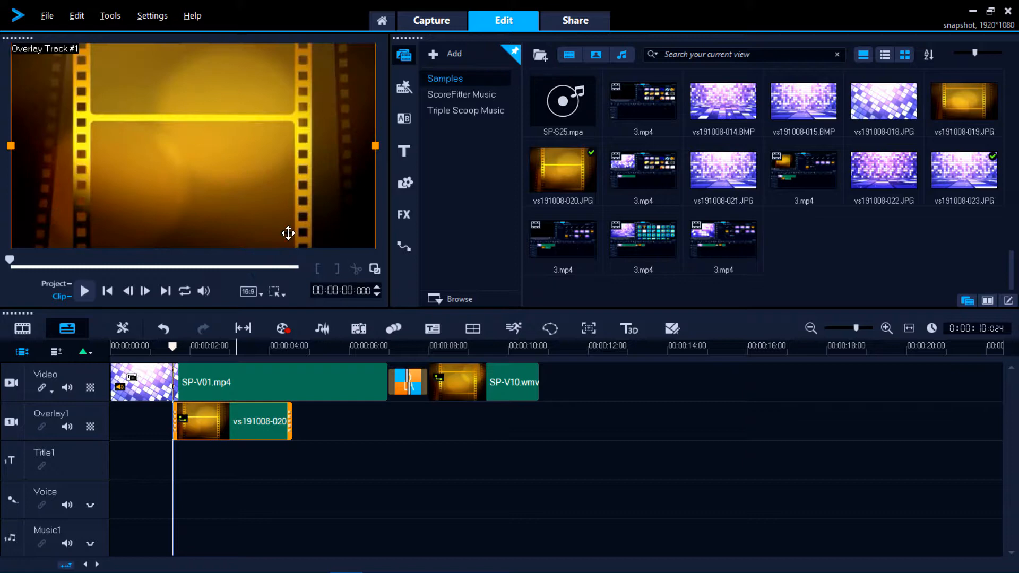
pyautogui.rightClick(220, 170)
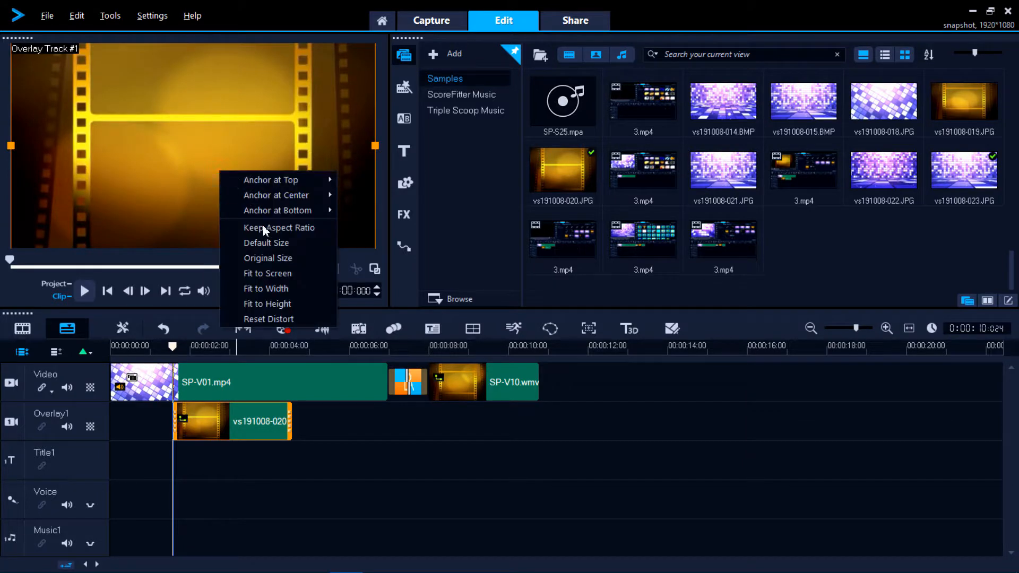
pyautogui.click(250, 274)
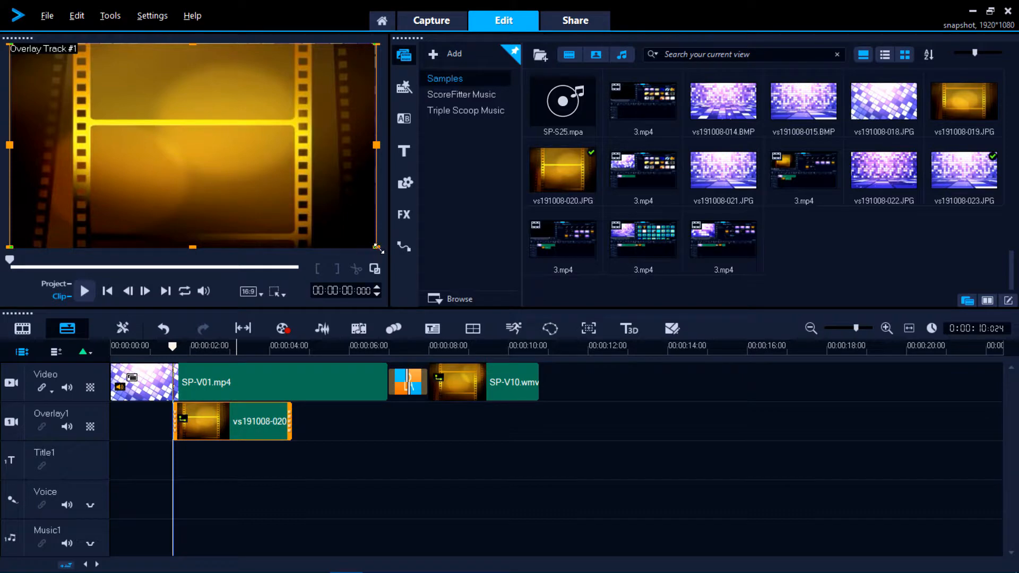
# - Resize the overlay snapshot to about two thirds of the frame width and distort it by pulling its upper-left and lower-right corners inward
pyautogui.moveTo(376, 247); pyautogui.dragTo(282, 179)
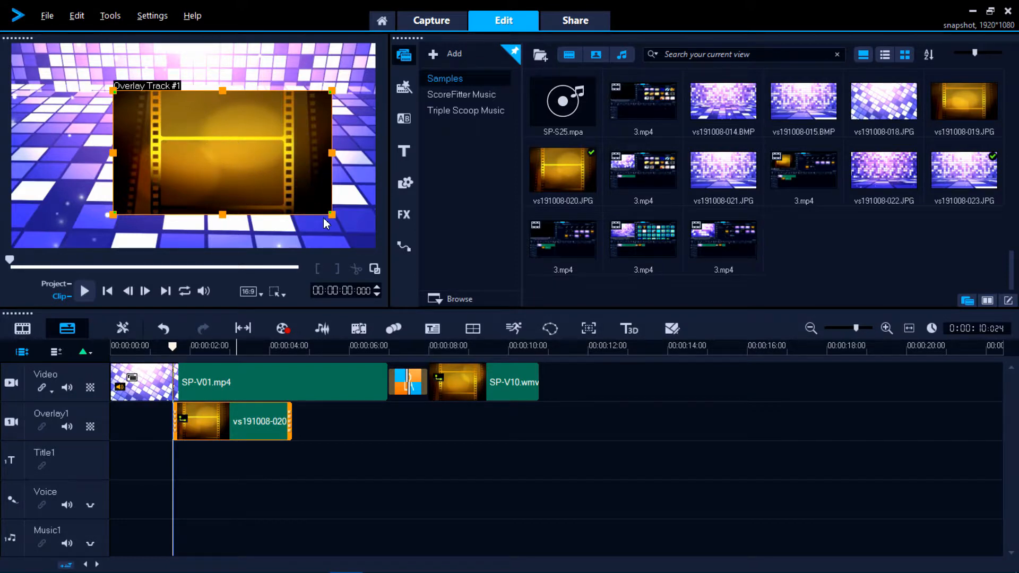
pyautogui.moveTo(333, 215); pyautogui.dragTo(235, 160)
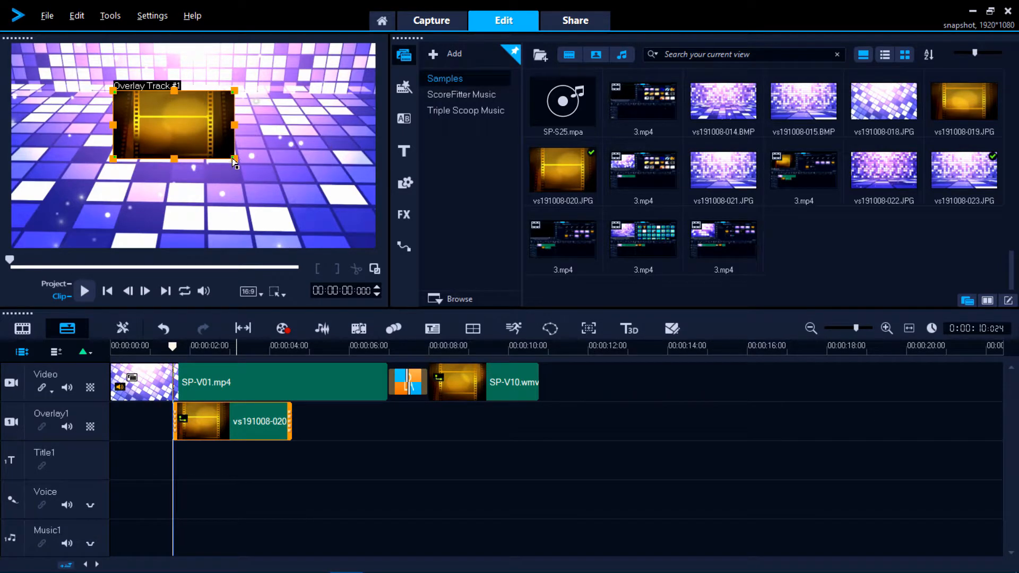
pyautogui.moveTo(236, 161); pyautogui.dragTo(362, 231)
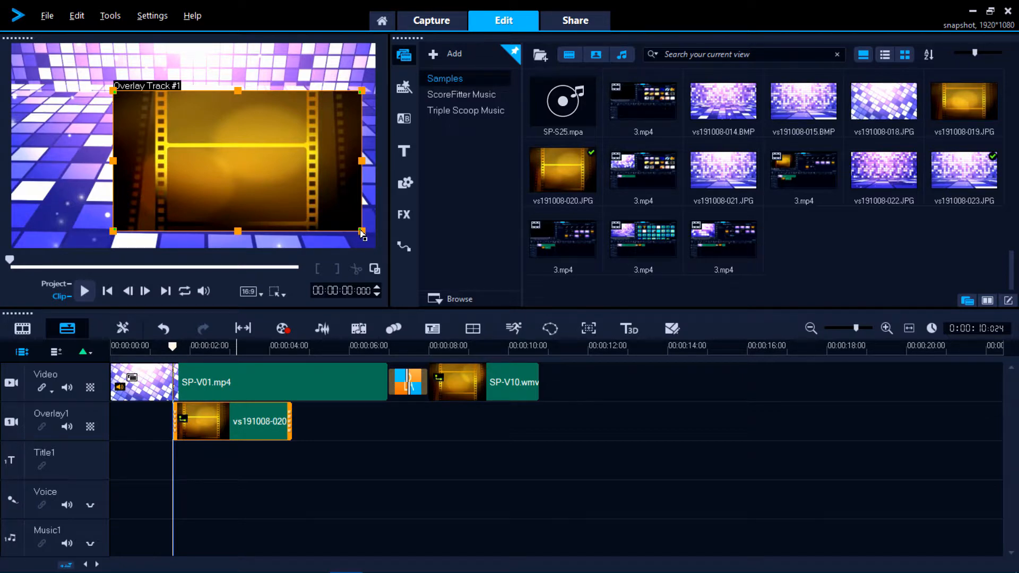
pyautogui.moveTo(361, 231); pyautogui.dragTo(319, 203)
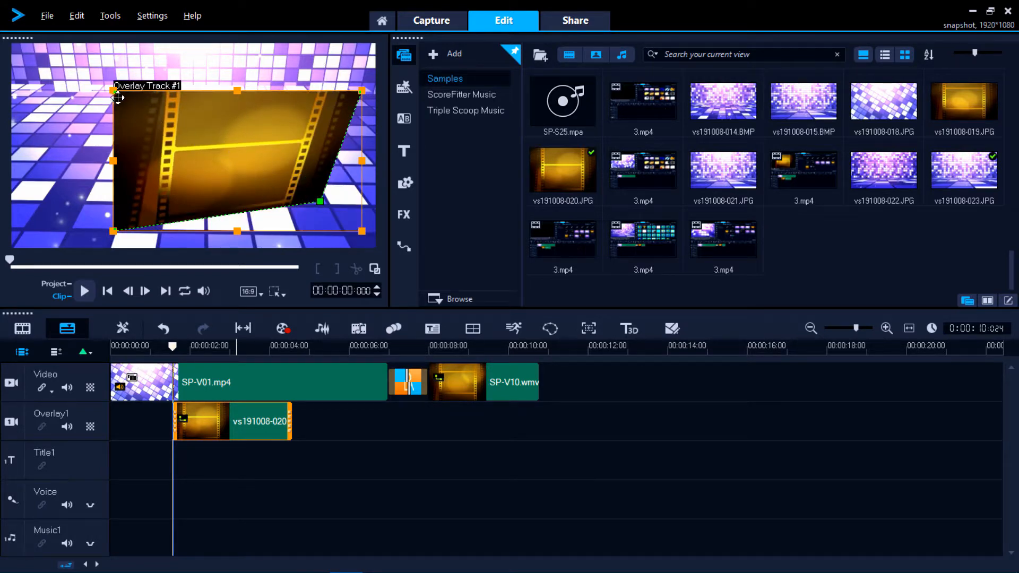
pyautogui.moveTo(114, 90); pyautogui.dragTo(143, 127)
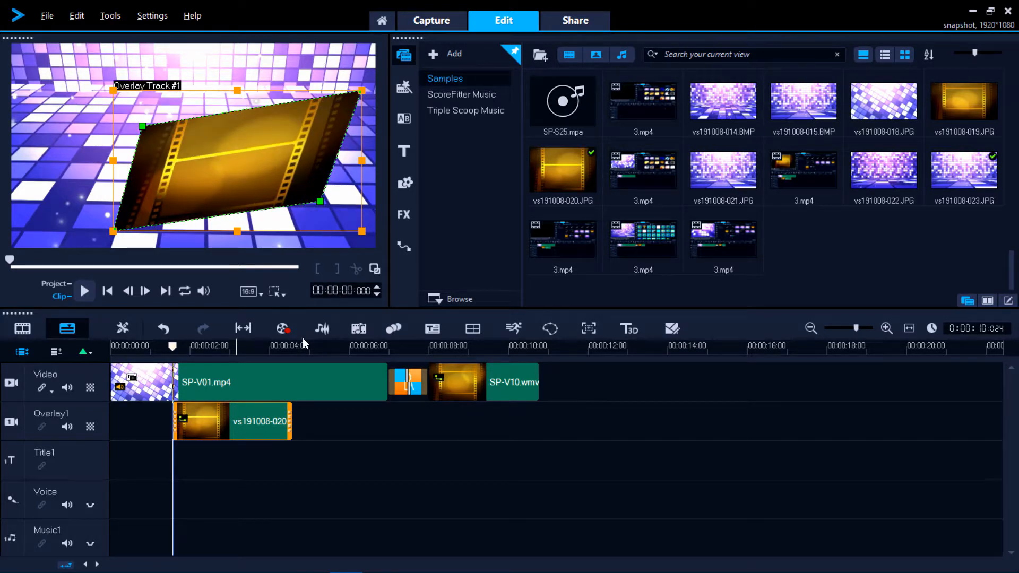
# - Play the project from about 25 frames in to preview the distorted overlay snapshot, and open that clip's editing options
pyautogui.click(143, 347)
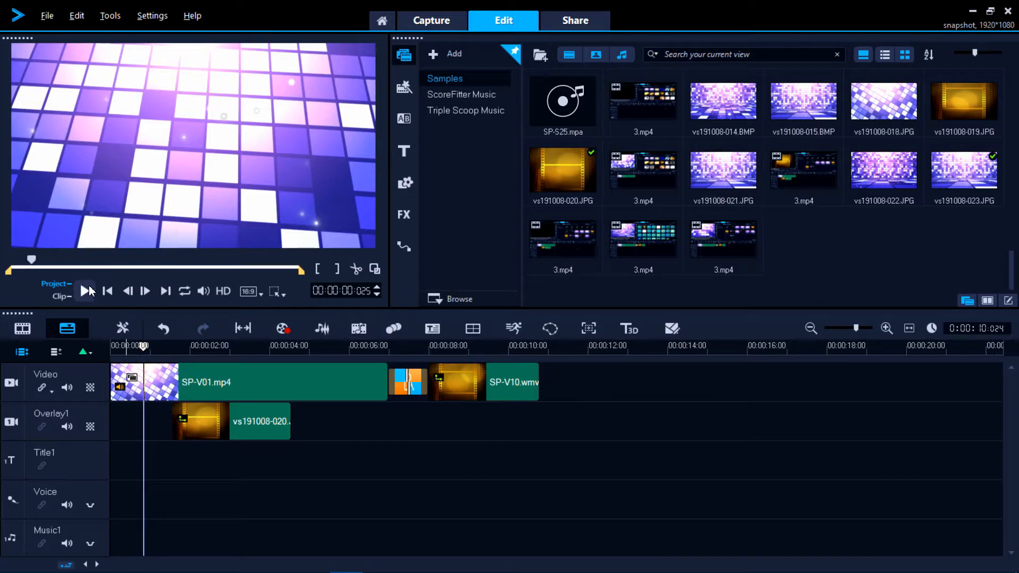
pyautogui.click(86, 291)
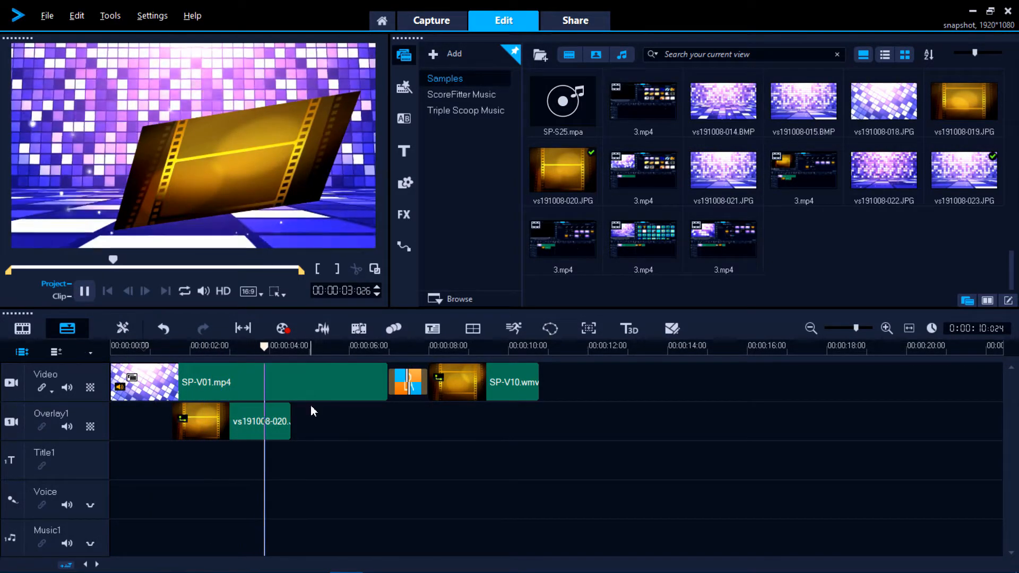
pyautogui.click(260, 421)
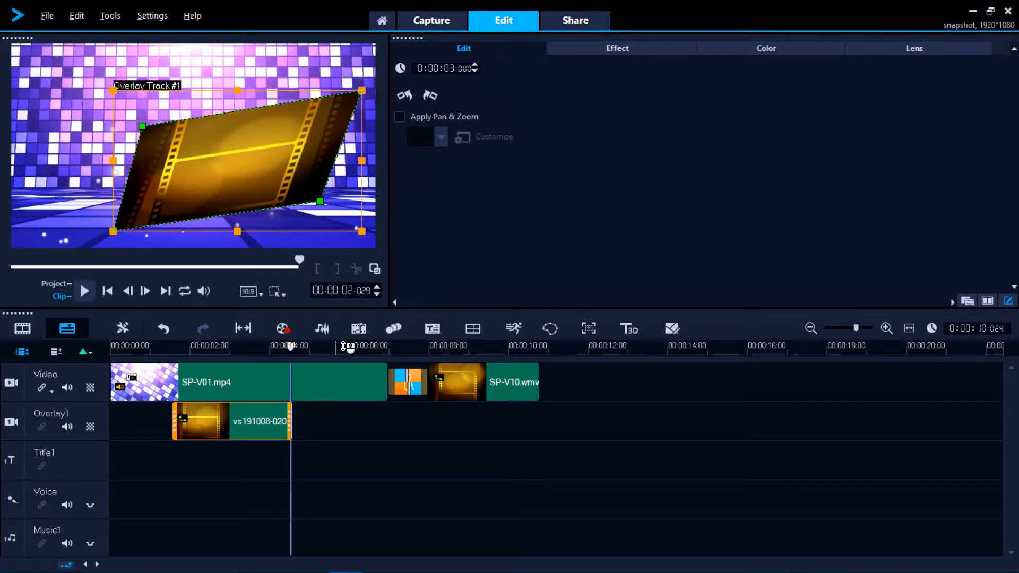
# - Set the overlay snapshot's basic motion to enter from top-left and exit to bottom, and preview the project from about 0:00:01:006
pyautogui.click(617, 49)
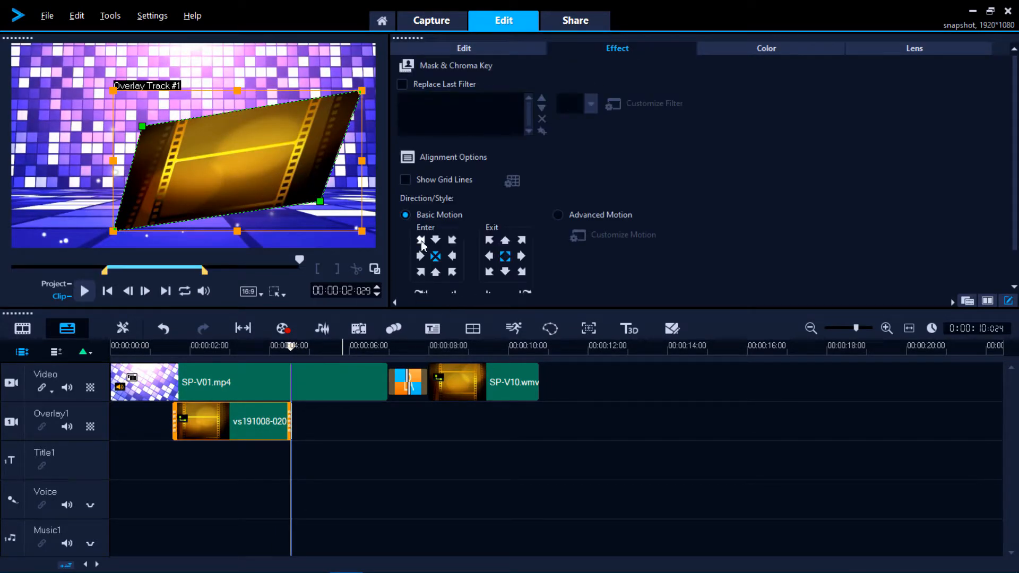
pyautogui.click(421, 240)
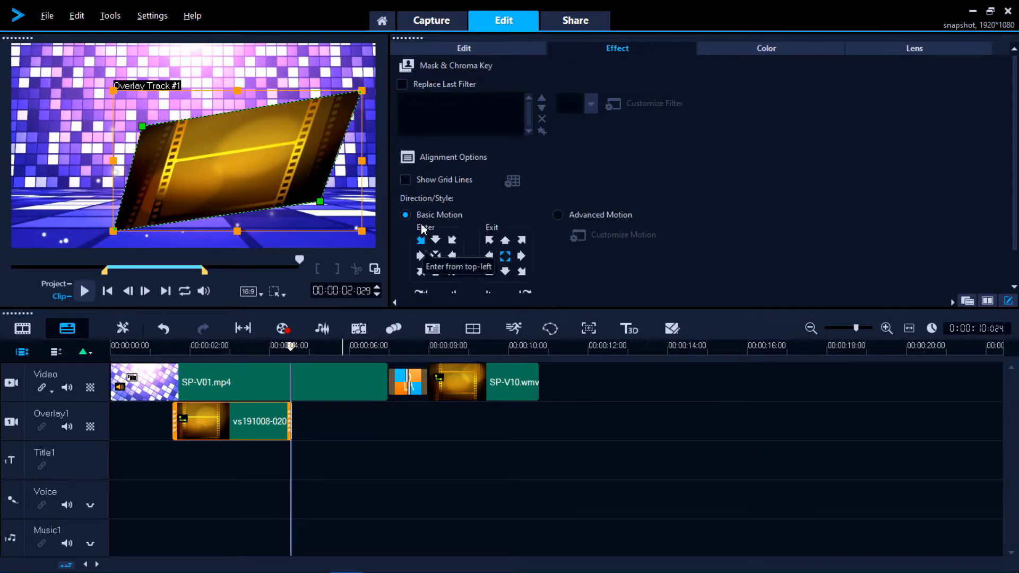
pyautogui.click(507, 273)
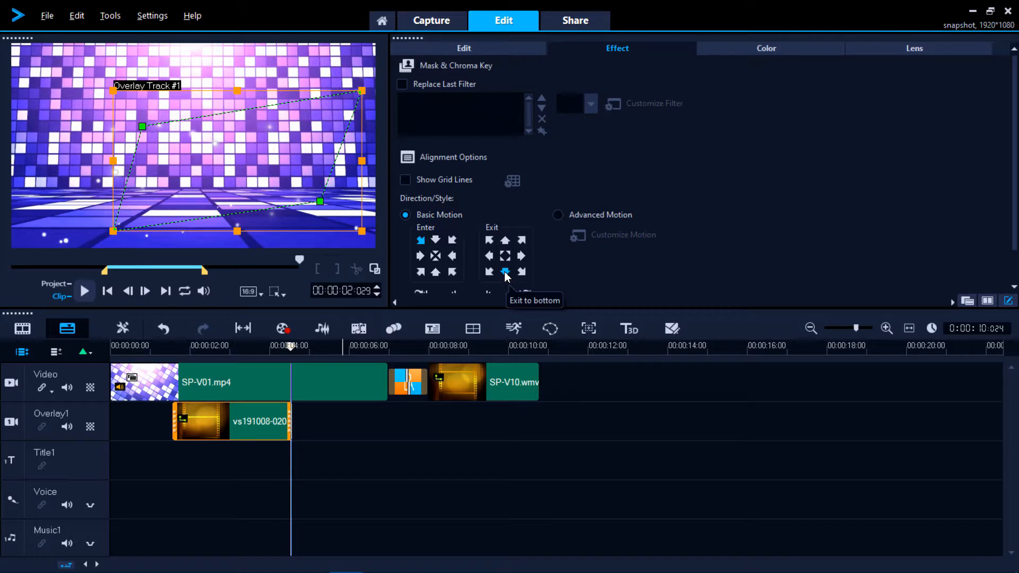
pyautogui.click(158, 347)
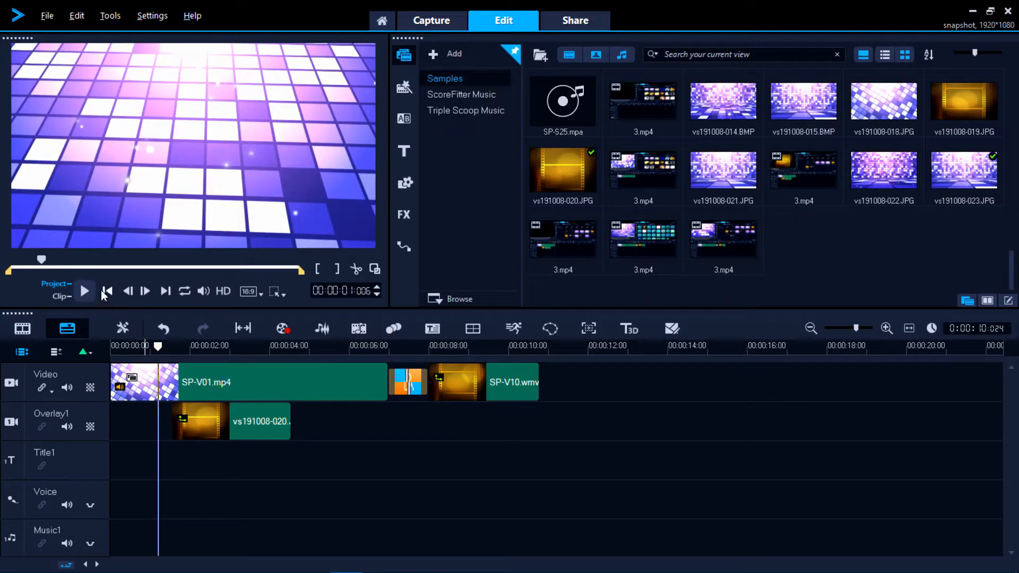
pyautogui.click(84, 291)
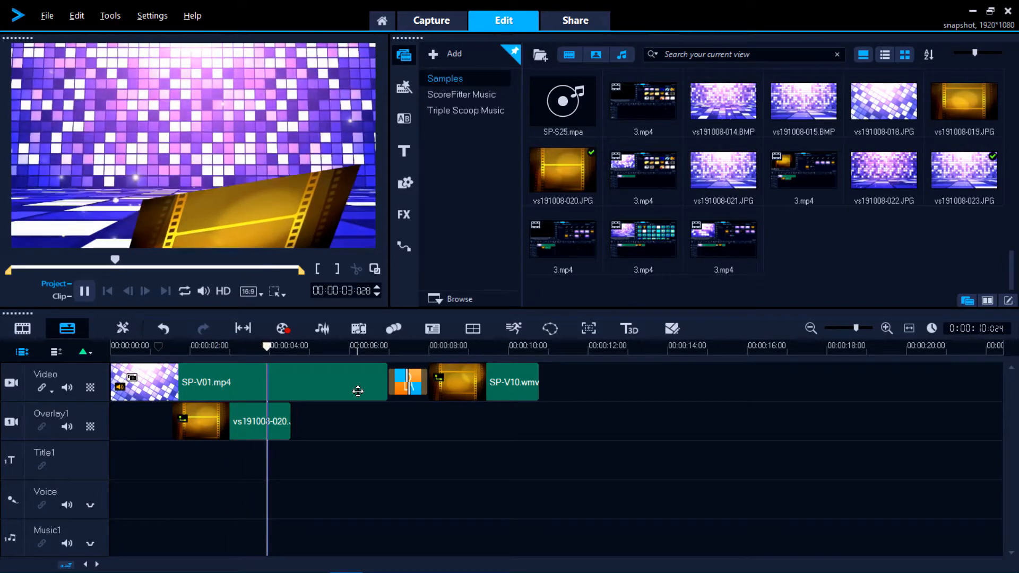
# - Move the playhead to about 0:00:02:012 and open the overlay snapshot's color settings
pyautogui.click(221, 412)
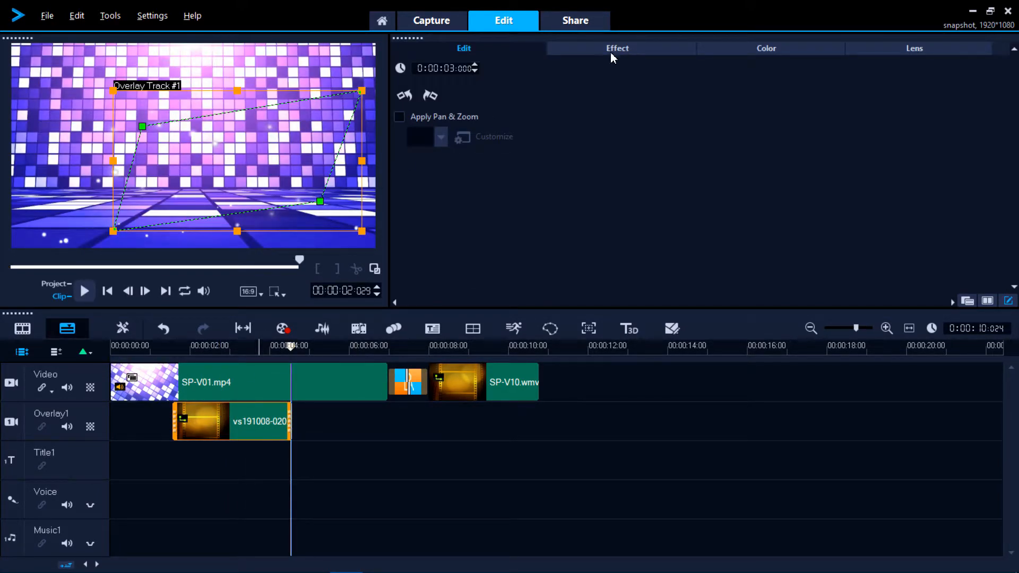
pyautogui.moveTo(292, 346); pyautogui.dragTo(220, 350)
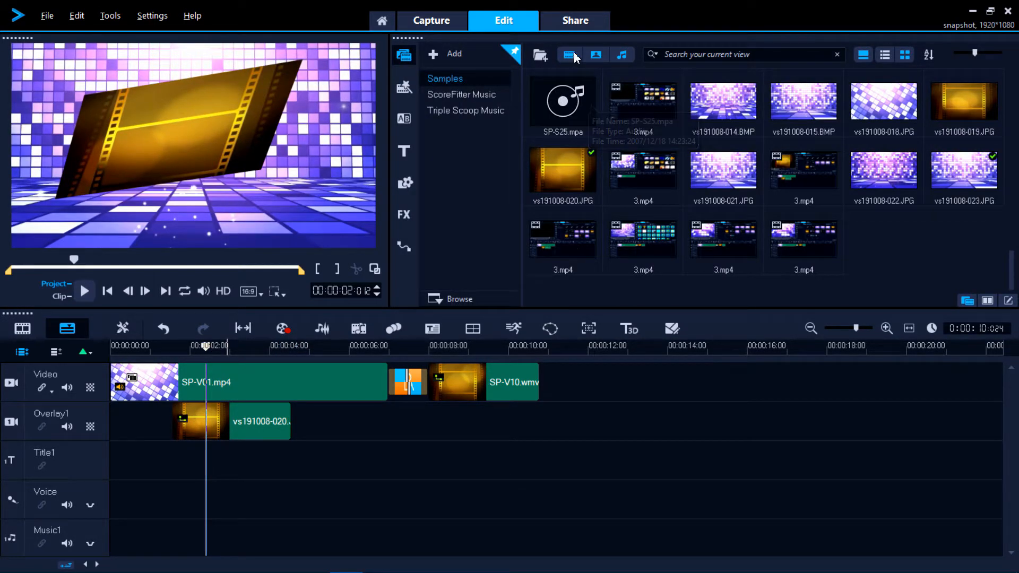
pyautogui.click(239, 426)
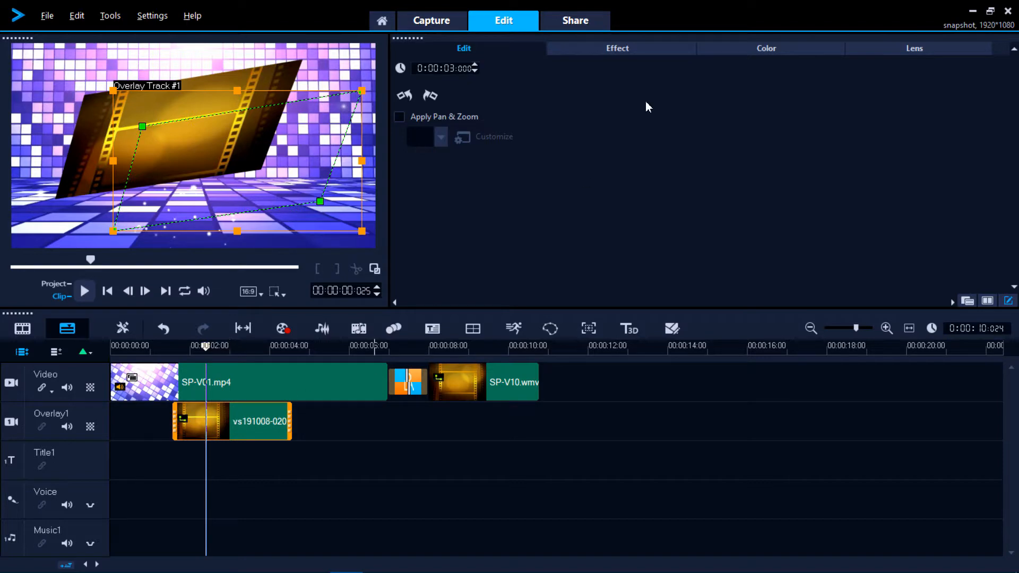
pyautogui.click(754, 50)
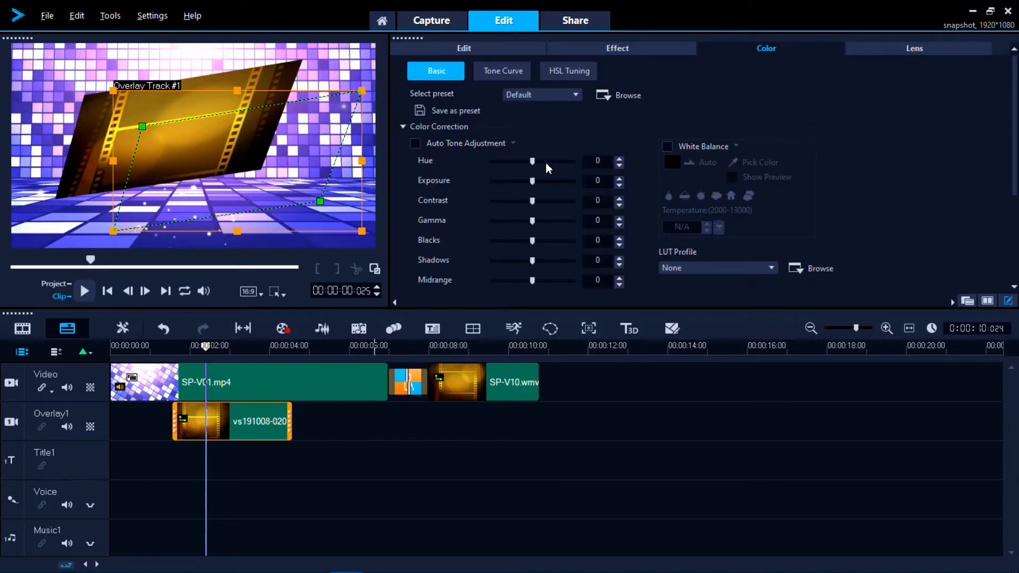
# - Try the overlay snapshot's Saturation at -100 and return it to 0
pyautogui.scroll(-4, 496, 263)
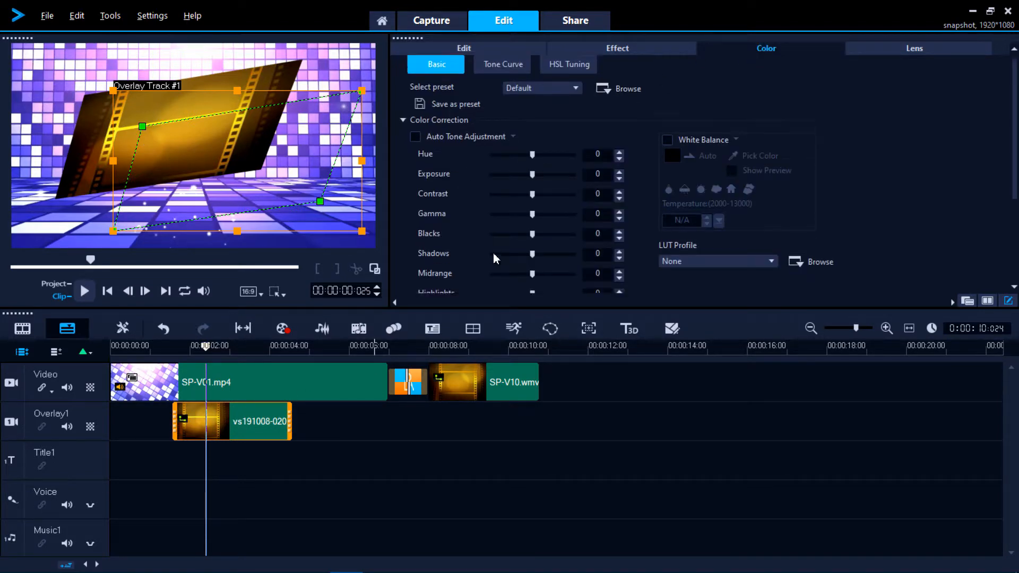
pyautogui.scroll(-2, 498, 270)
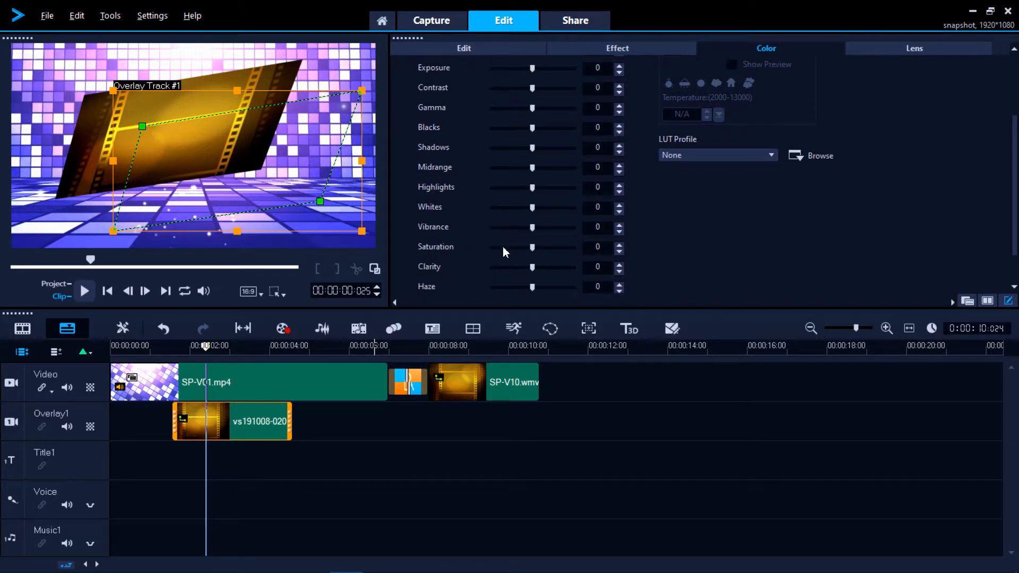
pyautogui.moveTo(532, 249); pyautogui.dragTo(491, 259)
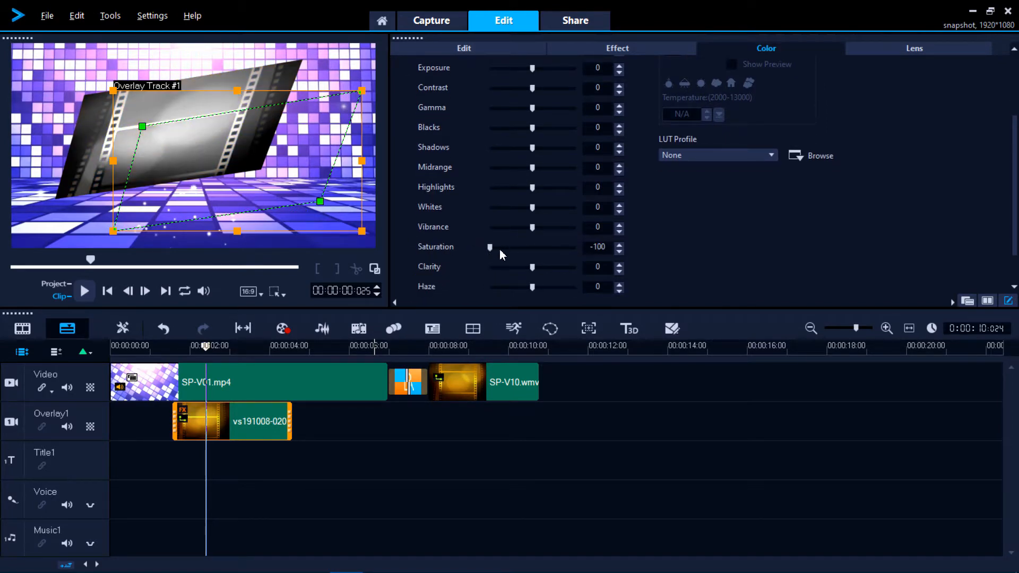
pyautogui.moveTo(494, 253); pyautogui.dragTo(535, 253)
# - Shift the overlay snapshot's Hue well below zero to recolor the gold film image purple
pyautogui.scroll(2, 489, 132)
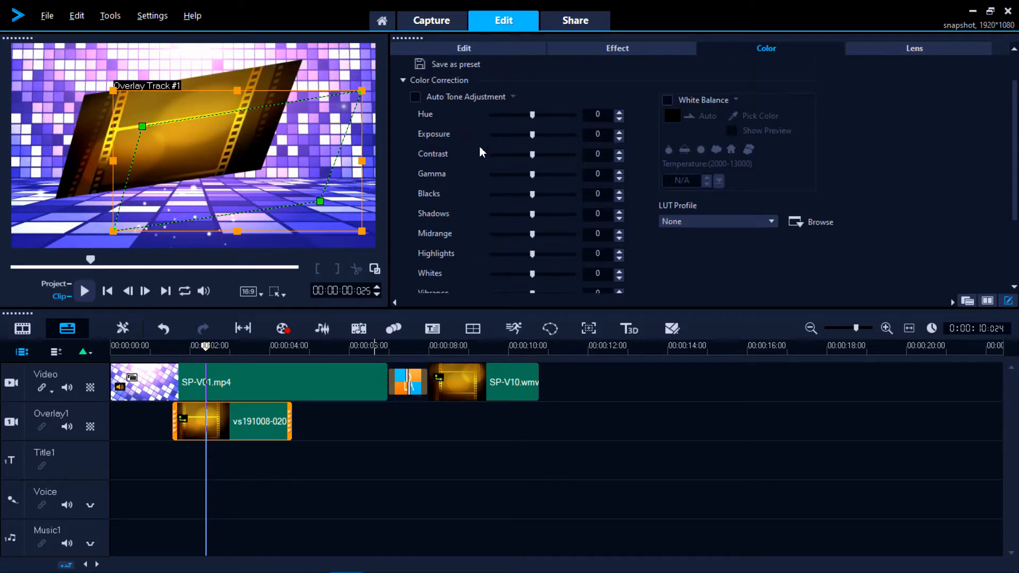
pyautogui.scroll(1, 482, 152)
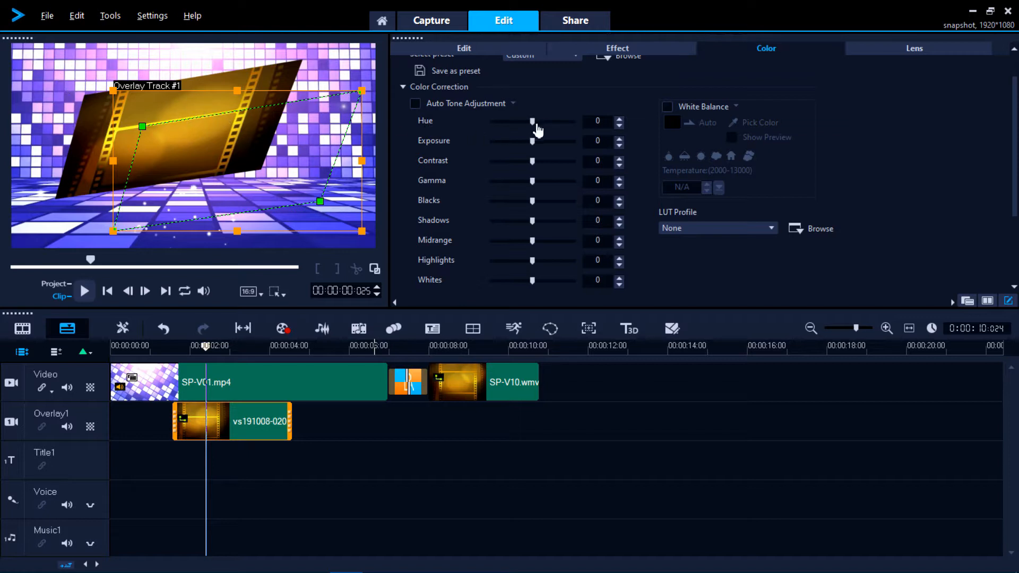
pyautogui.moveTo(537, 128); pyautogui.dragTo(504, 133)
# - Play the project from about 26 frames in to preview the recolored, moving overlay snapshot, and select that overlay clip
pyautogui.click(144, 346)
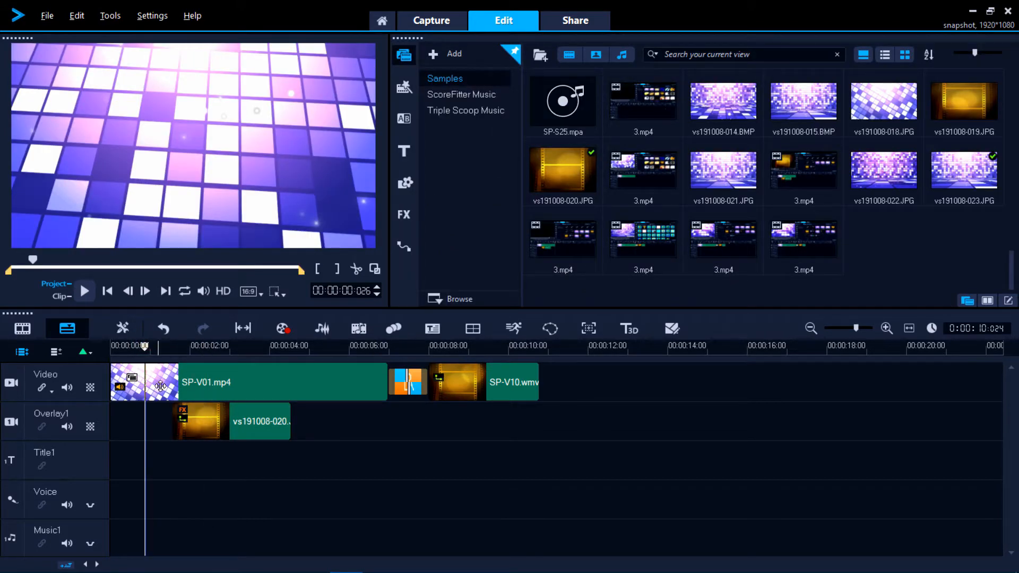
pyautogui.click(85, 292)
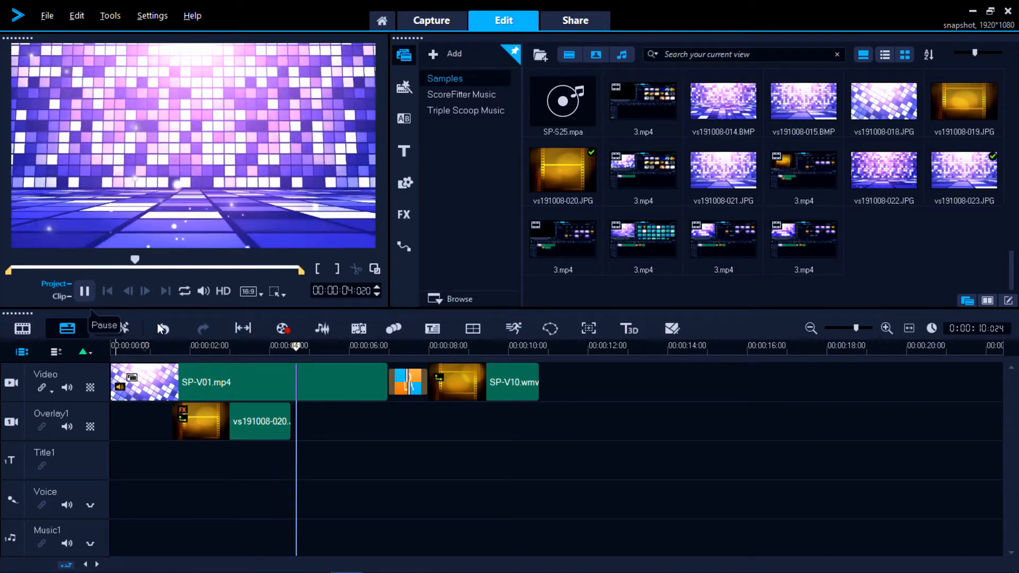
pyautogui.click(286, 422)
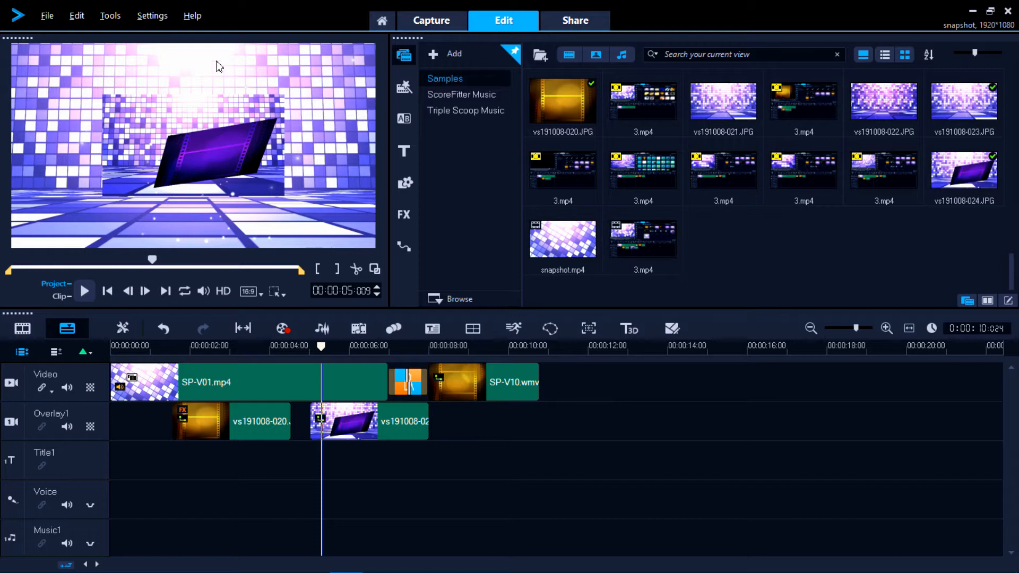
# - Check the working folder in the program's Preferences and switch to File Explorer at the VideoStudio folder
pyautogui.click(151, 18)
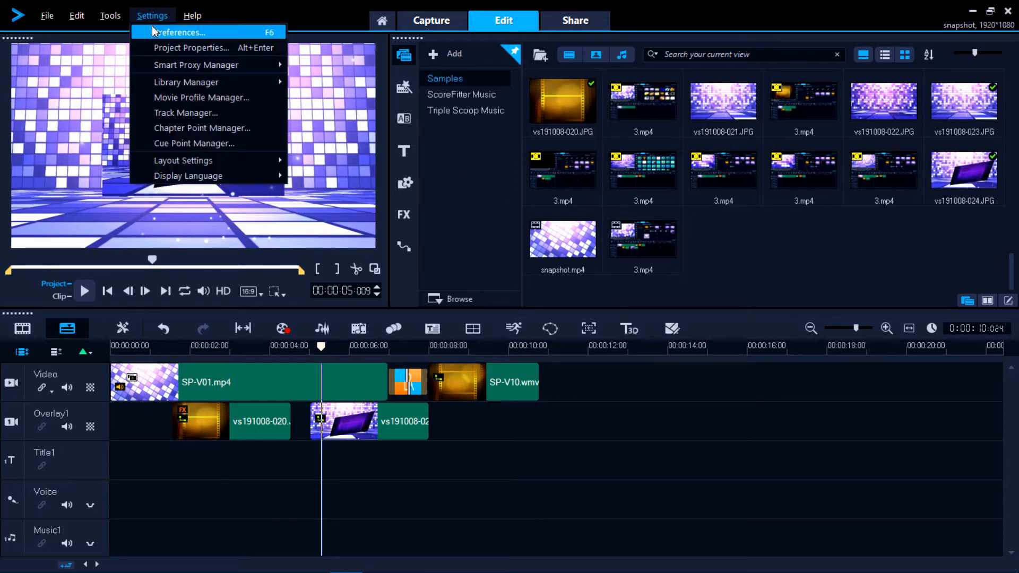
pyautogui.click(157, 32)
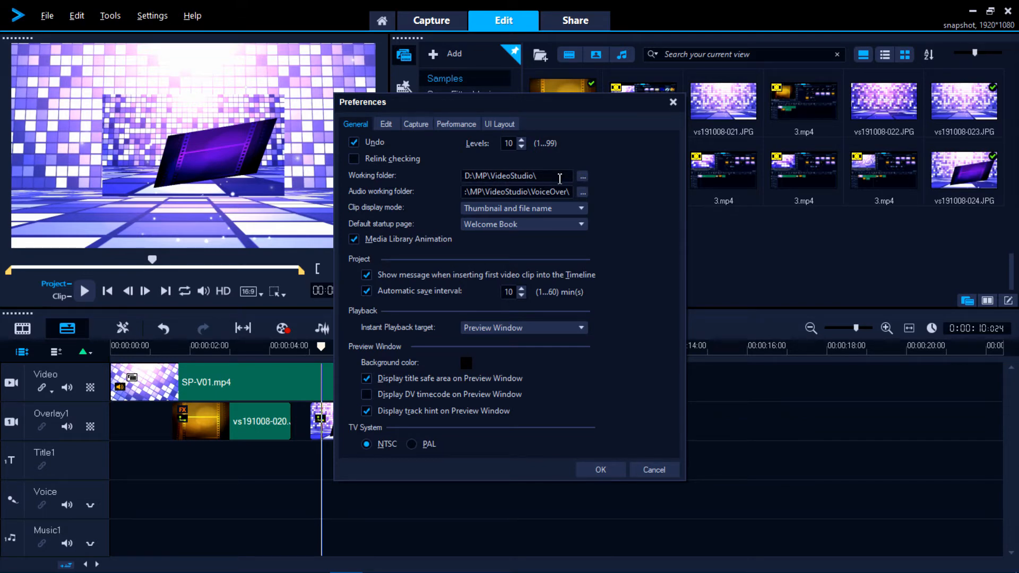
pyautogui.hotkey('alt', 'Tab')
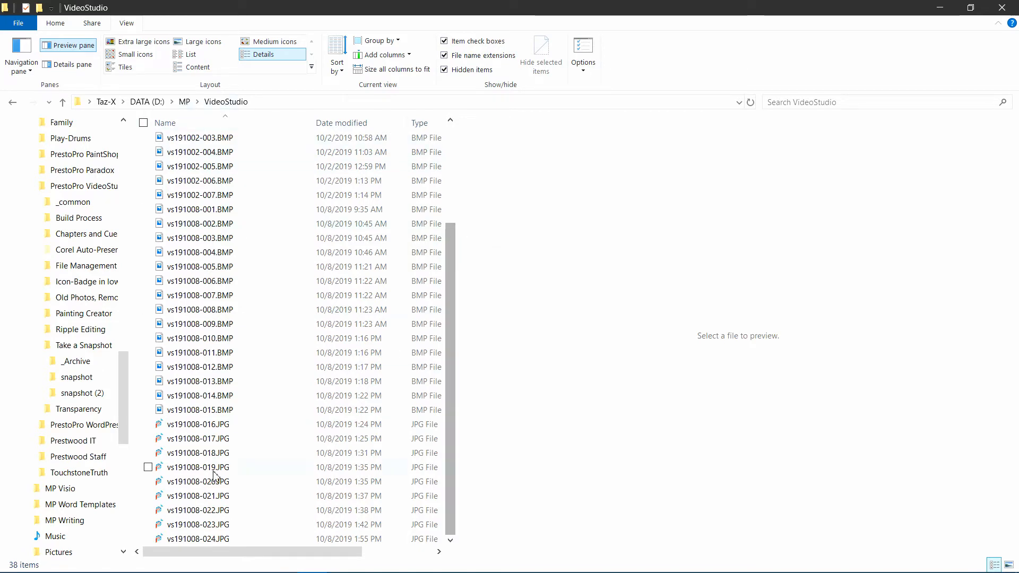
# - Preview the saved snapshots vs191008-023.JPG, vs191008-020.JPG, vs191008-011.BMP, vs191008-004.BMP and vs191002-006.BMP in the VideoStudio folder
pyautogui.click(211, 524)
pyautogui.click(210, 481)
pyautogui.click(211, 352)
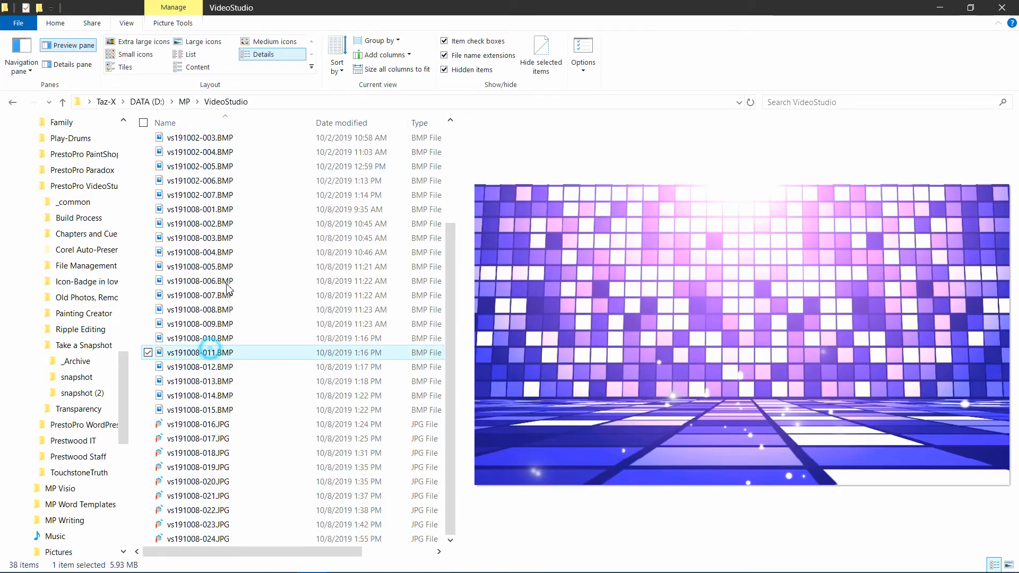
pyautogui.click(226, 251)
pyautogui.click(225, 182)
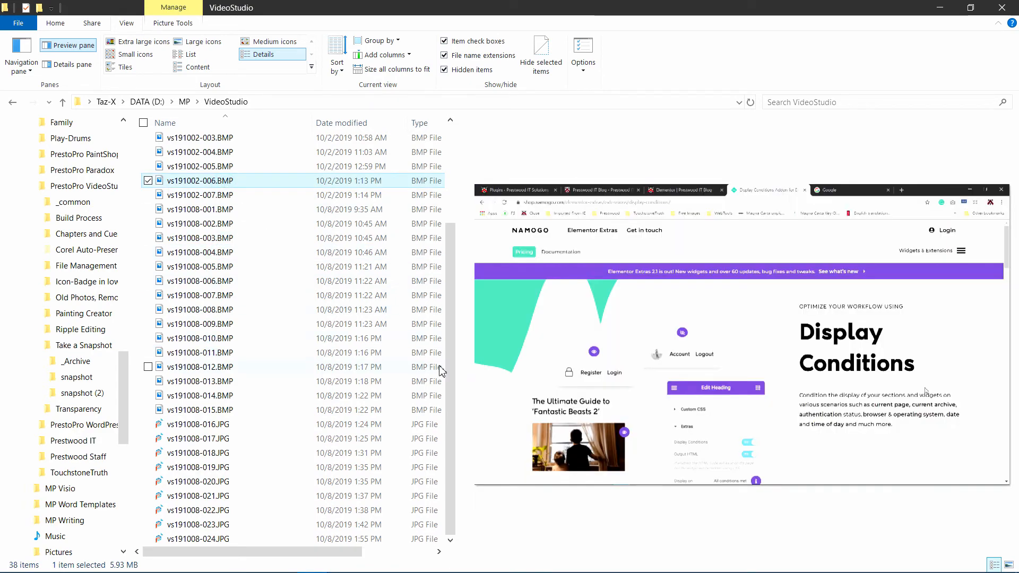